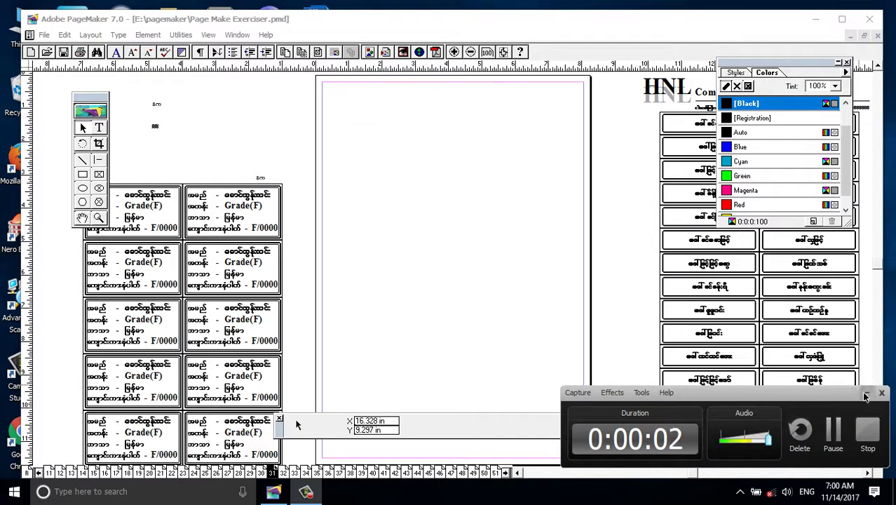
Step: Start a small text block on the pasteboard left of page 31 and zoom in on it
{"action": "left_click", "coordinate": [867, 394]}
{"action": "left_click", "coordinate": [99, 128]}
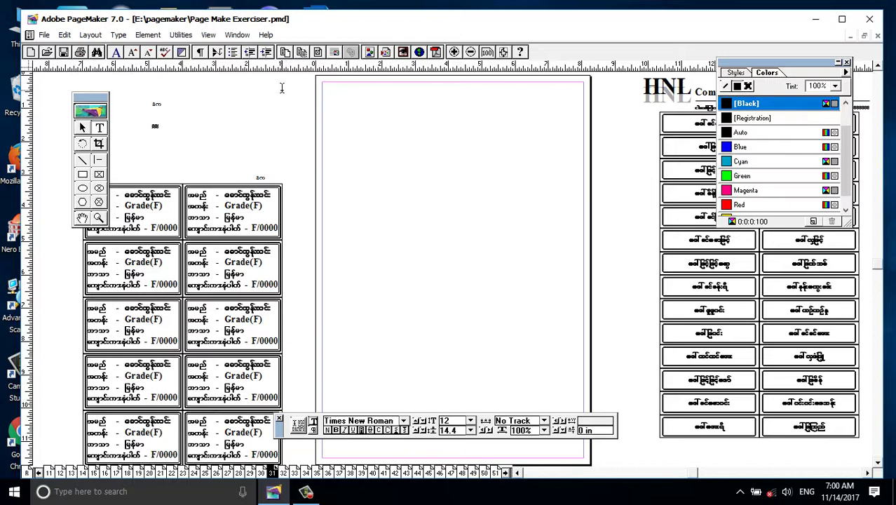
{"action": "left_click_drag", "start_coordinate": [281, 90], "coordinate": [302, 108]}
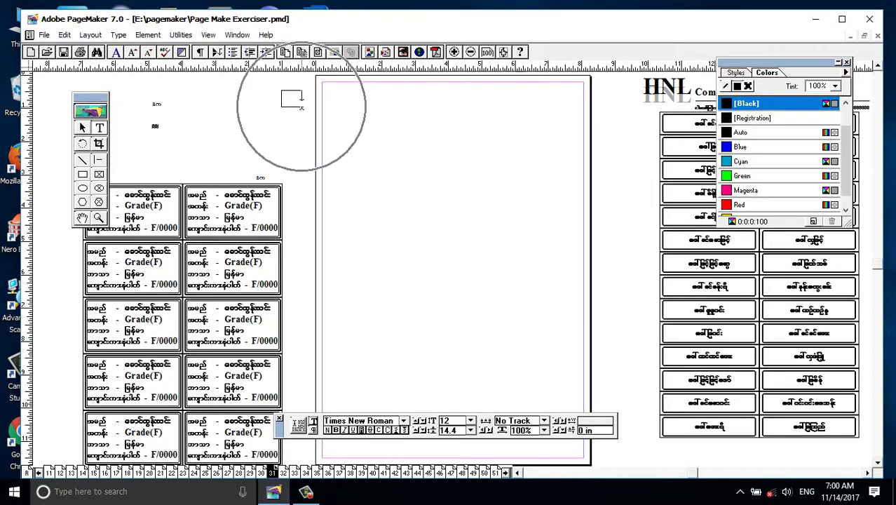
{"action": "key", "text": "ctrl+2"}
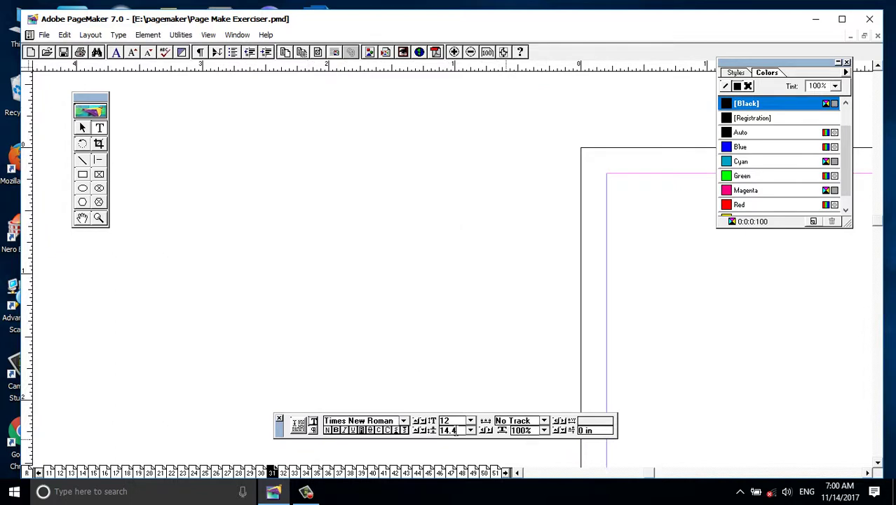
Step: Set the text size to 14 pt and type the letter 'a'
{"action": "double_click", "coordinate": [452, 423]}
{"action": "type", "text": "14"}
{"action": "double_click", "coordinate": [458, 421]}
{"action": "key", "text": "Return"}
{"action": "type", "text": "?"}
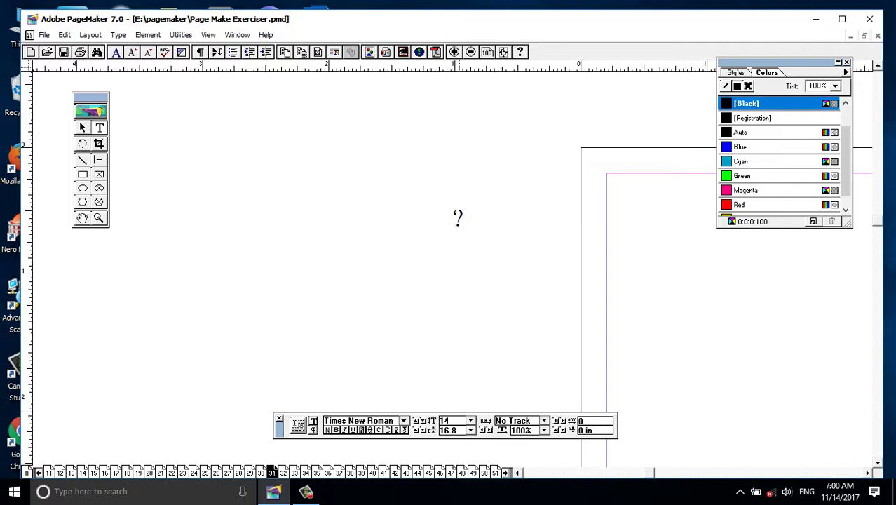
{"action": "key", "text": "BackSpace"}
{"action": "type", "text": "a"}
Step: Add a 16 pt -Win---Researcher glyph after the 'a' and select all the text
{"action": "left_click", "coordinate": [391, 421]}
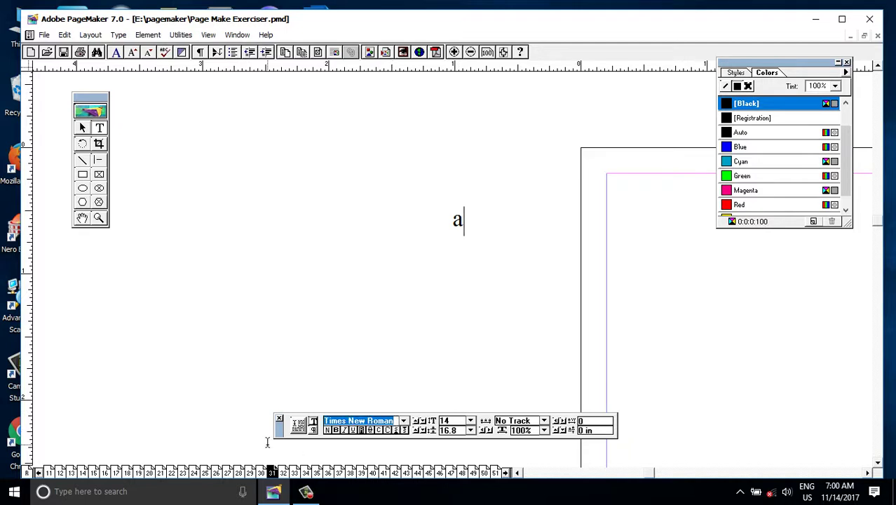
{"action": "key", "text": "Home"}
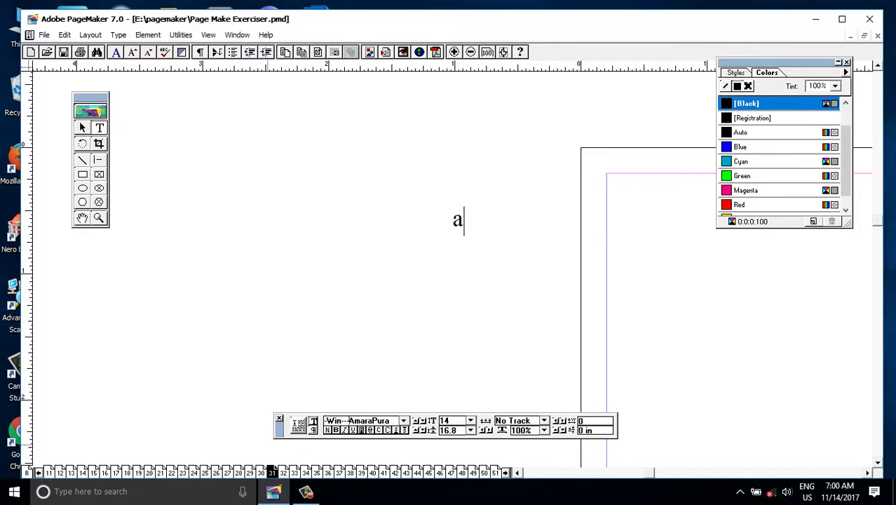
{"action": "key", "text": "Down"}
{"action": "left_click_drag", "start_coordinate": [465, 421], "coordinate": [437, 422]}
{"action": "type", "text": "16"}
{"action": "type", "text": "u"}
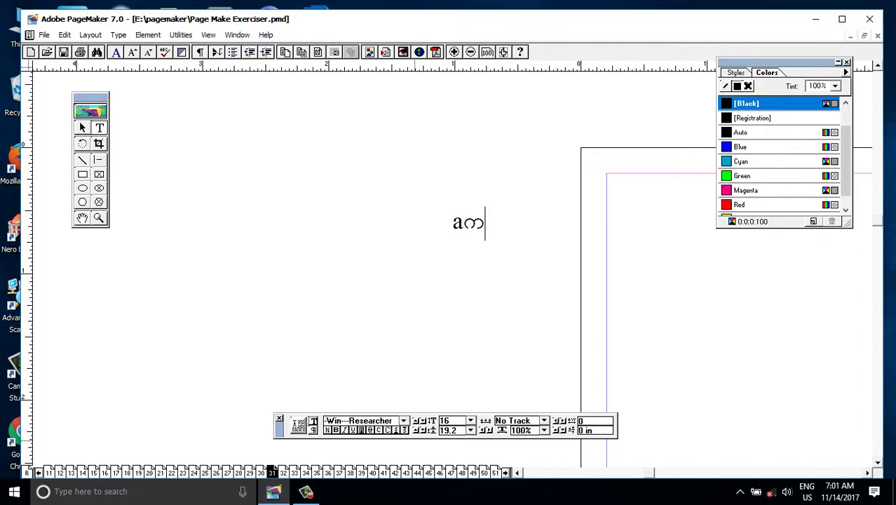
{"action": "key", "text": "BackSpace"}
{"action": "type", "text": "llll"}
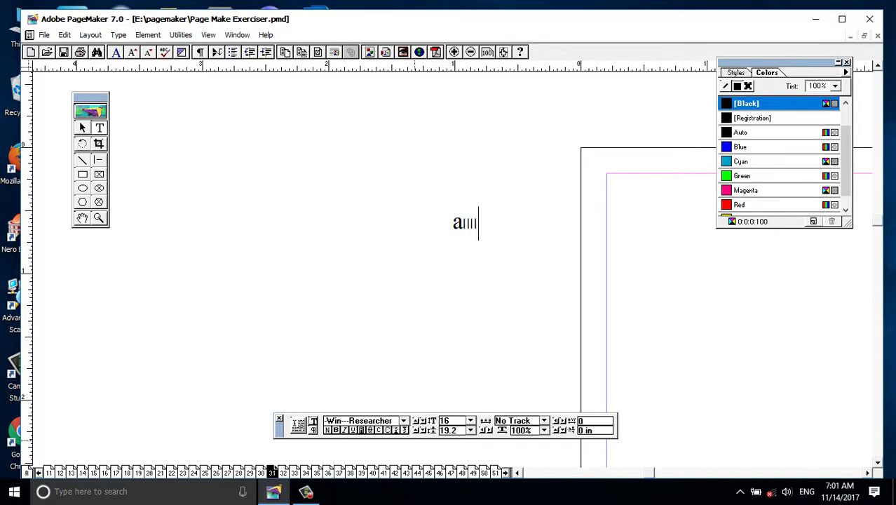
{"action": "type", "text": "llll"}
{"action": "key", "text": "BackSpace"}
{"action": "key", "text": "BackSpace"}
{"action": "key", "text": "BackSpace"}
{"action": "key", "text": "BackSpace"}
{"action": "key", "text": "BackSpace"}
{"action": "key", "text": "BackSpace"}
{"action": "key", "text": "BackSpace"}
{"action": "key", "text": "BackSpace"}
{"action": "left_click", "coordinate": [400, 434]}
{"action": "type", "text": "ന"}
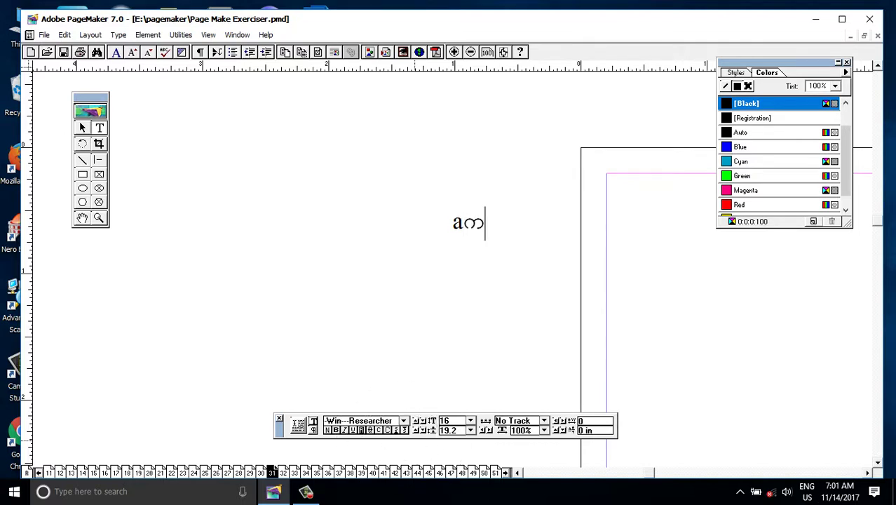
{"action": "key", "text": "ctrl+a"}
{"action": "key", "text": "ctrl+c"}
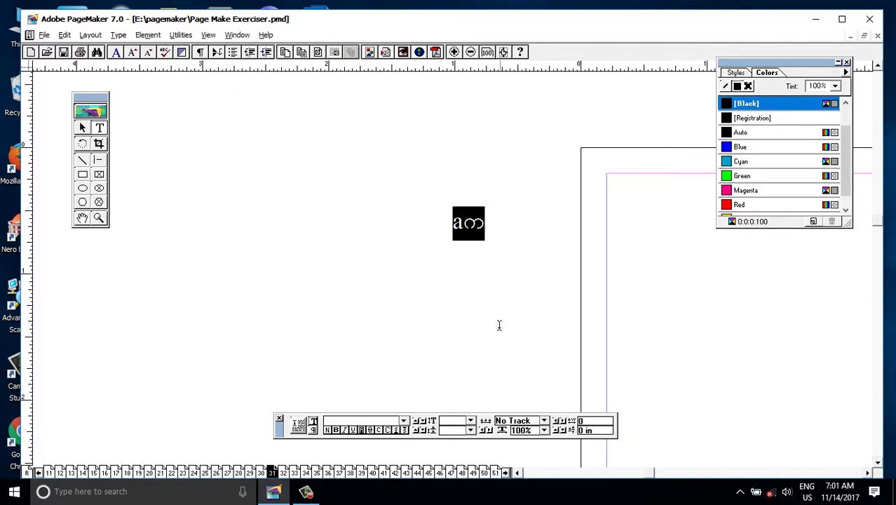
Step: Paste the sample at the page's top-left margin, replacing its 'a' with 'Computer Training Center'
{"action": "left_click_drag", "start_coordinate": [495, 300], "coordinate": [240, 289]}
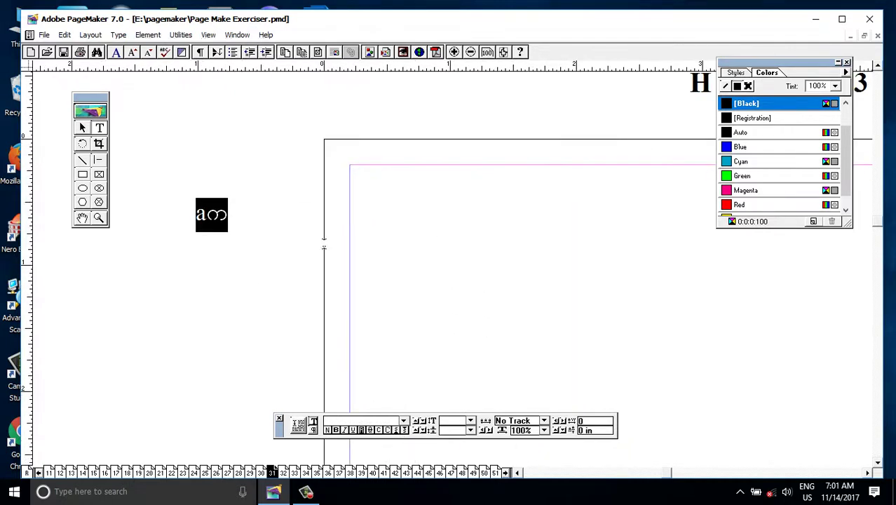
{"action": "left_click", "coordinate": [349, 206]}
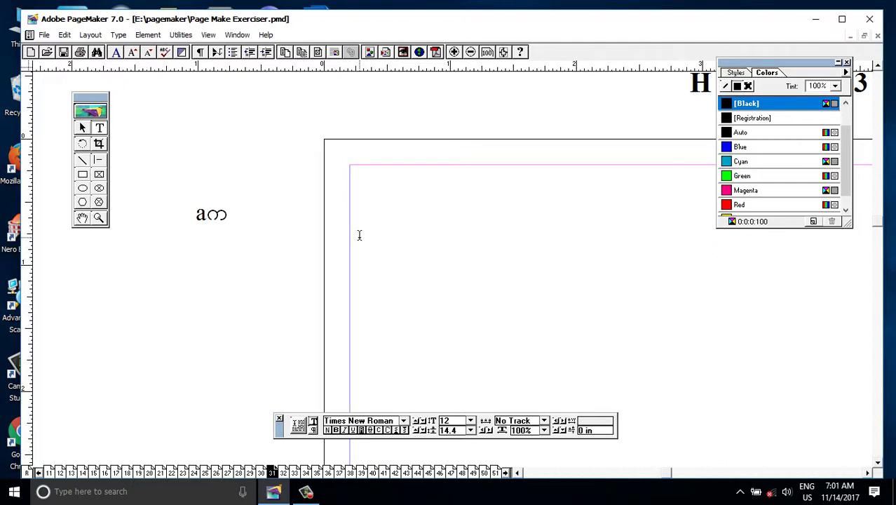
{"action": "key", "text": "ctrl+v"}
{"action": "key", "text": "Left"}
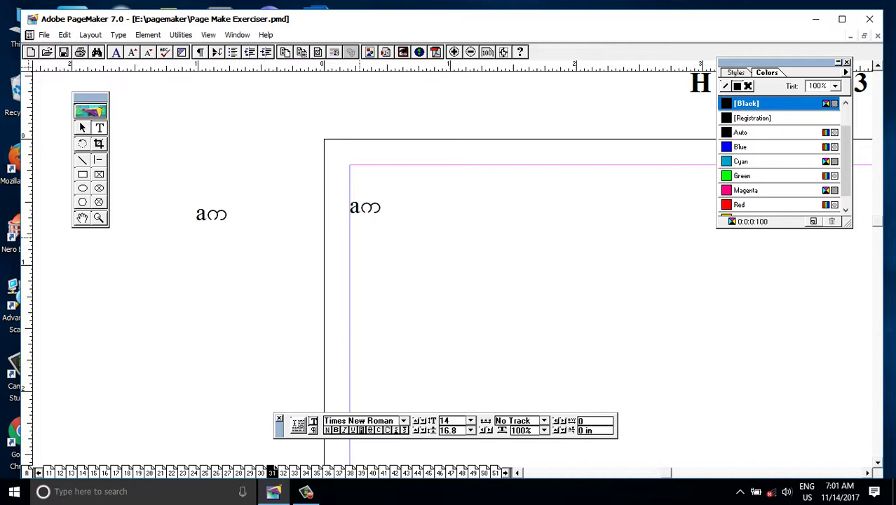
{"action": "key", "text": "shift+Left"}
{"action": "type", "text": "Co"}
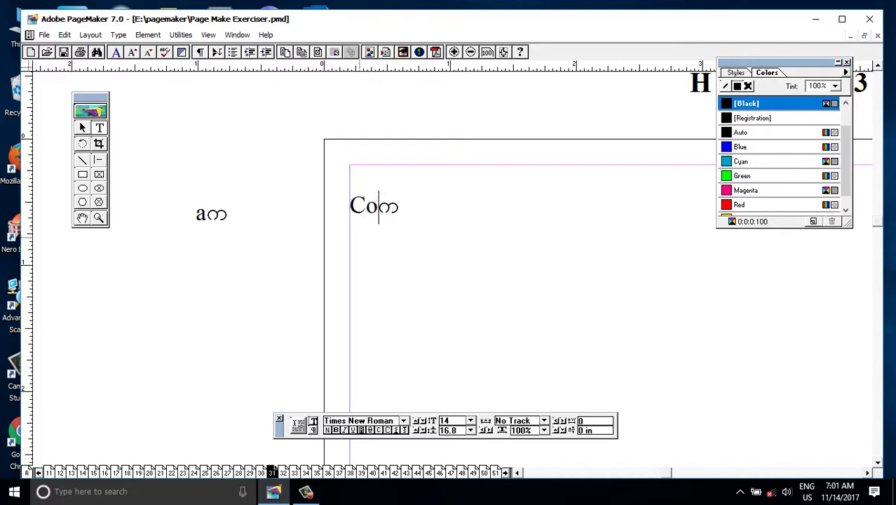
{"action": "type", "text": "mputer "}
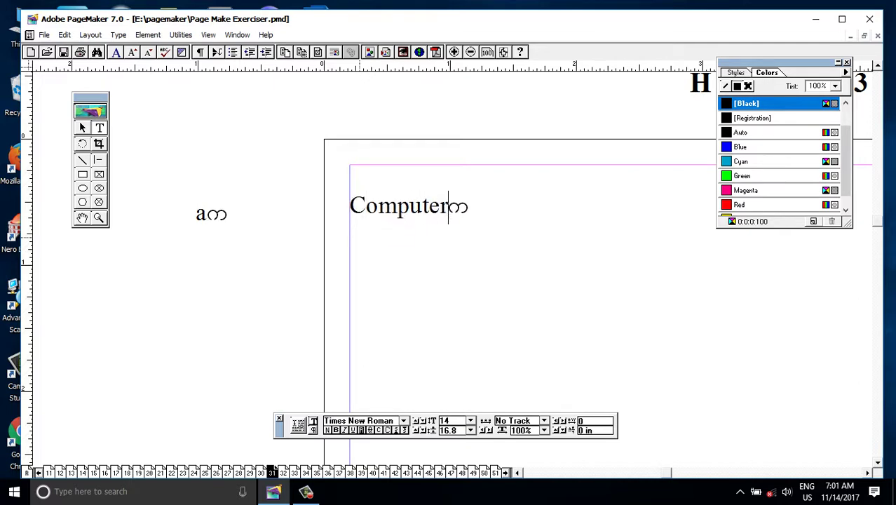
{"action": "type", "text": "Trainin"}
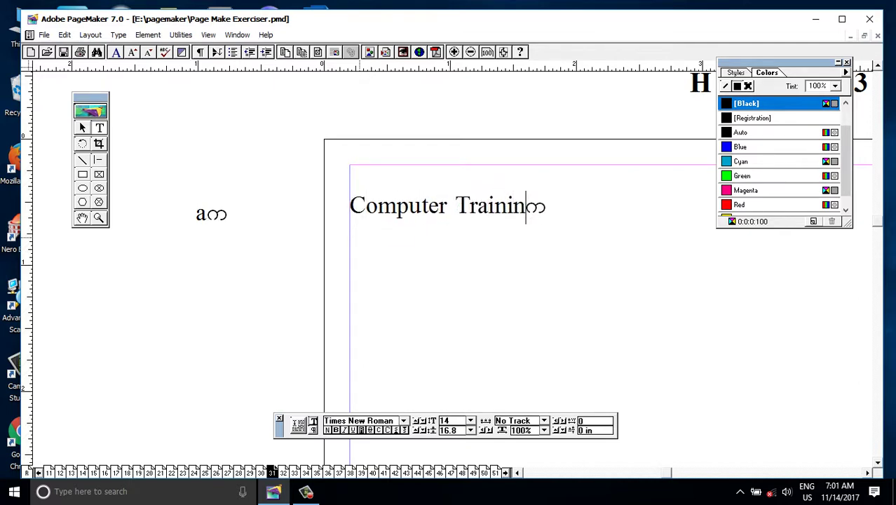
{"action": "type", "text": "g Center"}
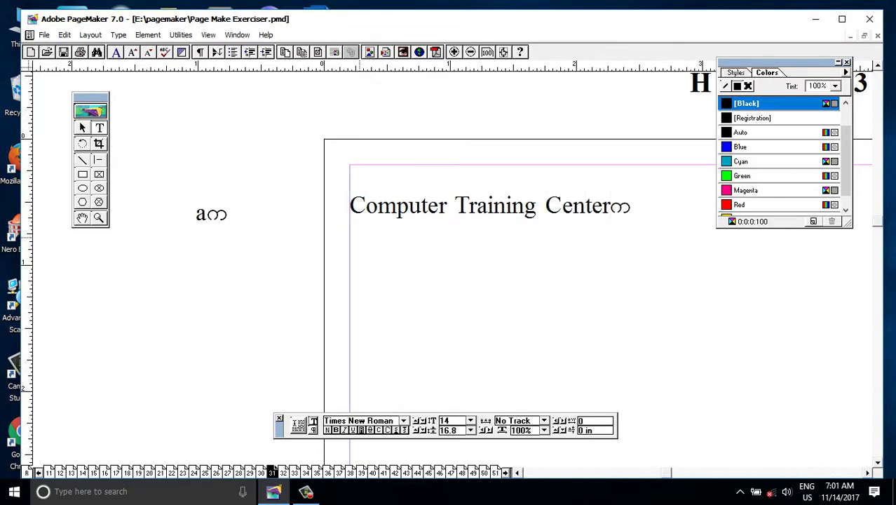
{"action": "key", "text": "Return"}
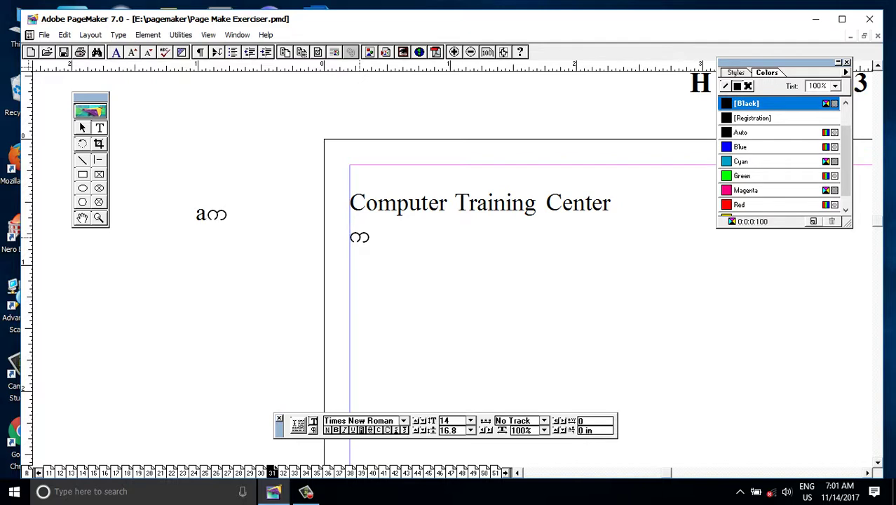
Step: Type the Myanmar address on the second line, followed by 'Tel:' and the centre's phone number
{"action": "key", "text": "shift+End"}
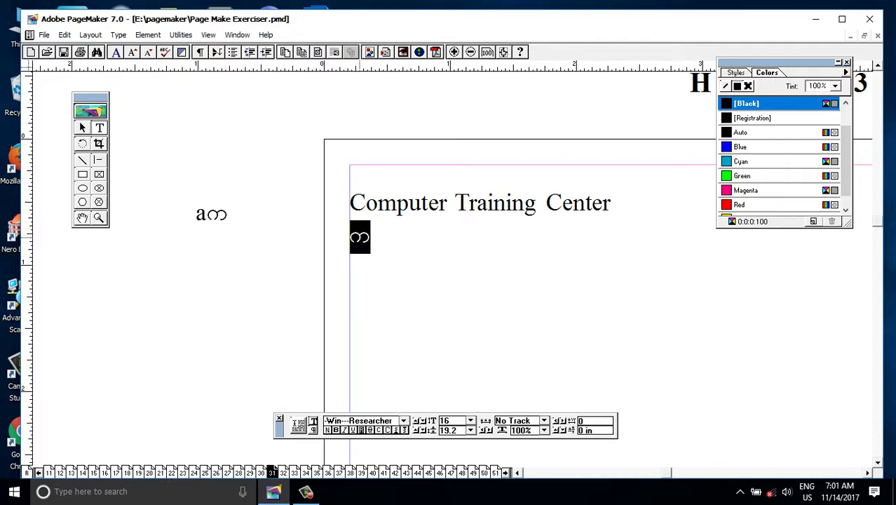
{"action": "type", "text": "ig;xyfj"}
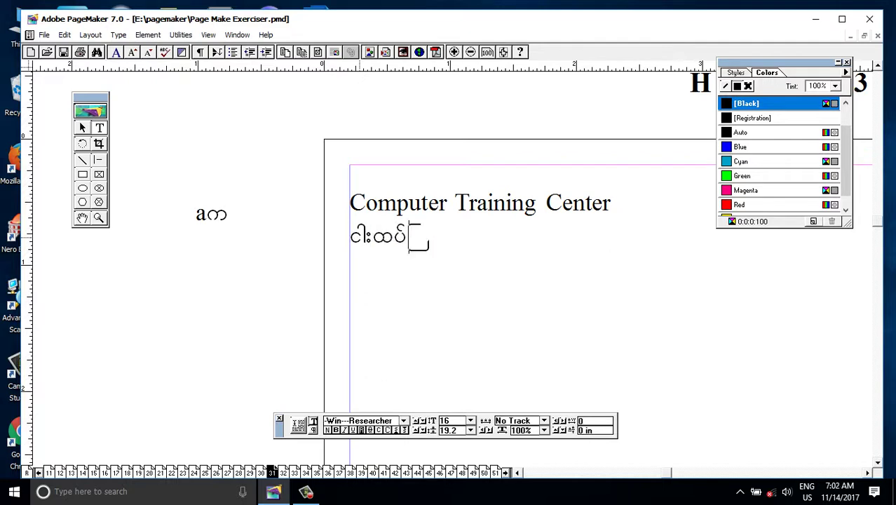
{"action": "type", "text": "uD;brm;v"}
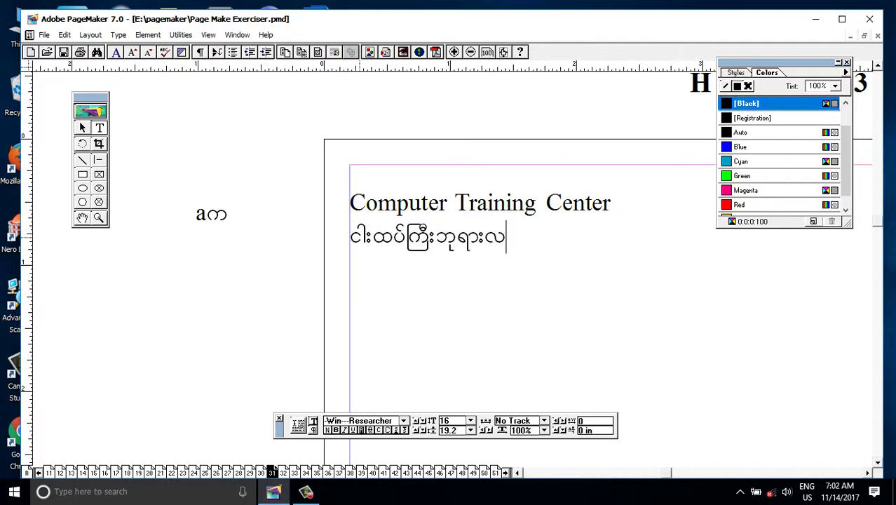
{"action": "type", "text": "rf;? A["}
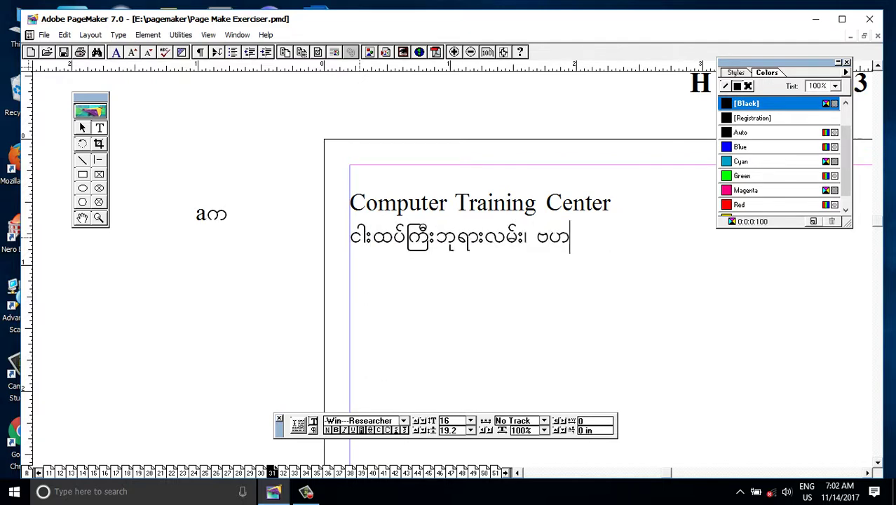
{"action": "type", "text": "ef;jrdkhe"}
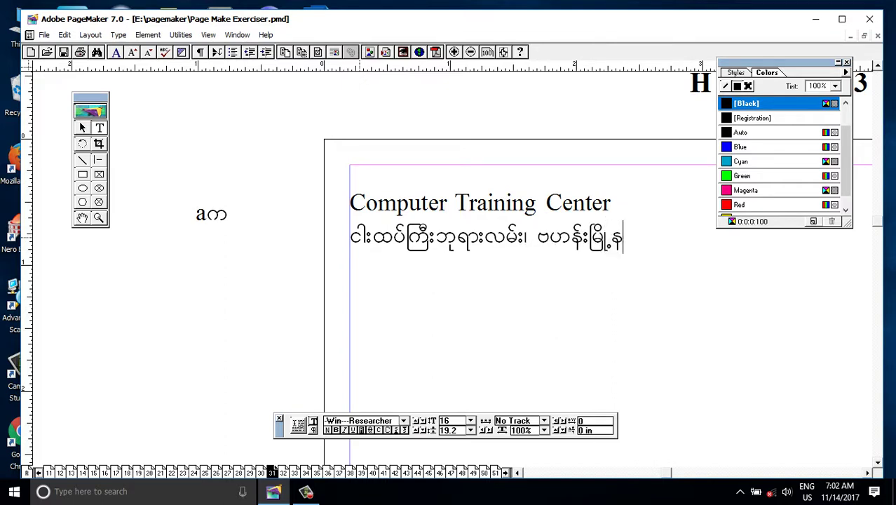
{"action": "type", "text": "of? "}
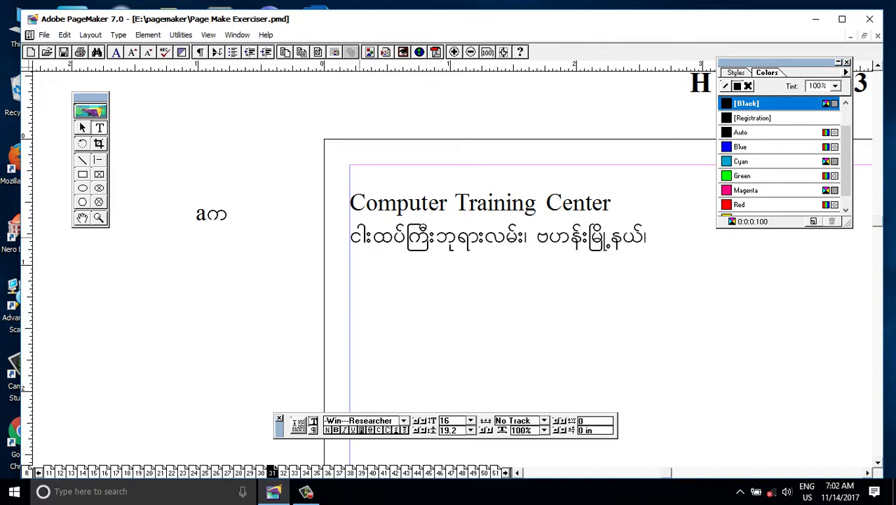
{"action": "type", "text": "refukefwdkif;a"}
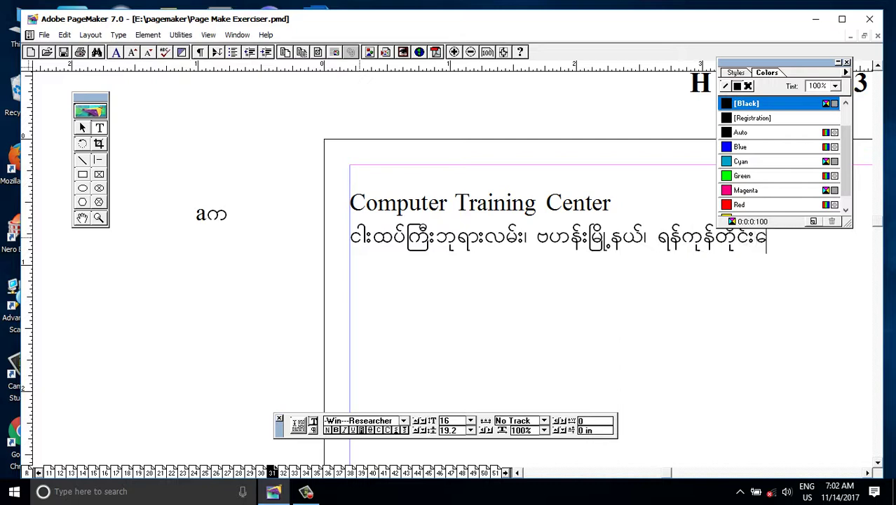
{"action": "type", "text": "'ojuD;?"}
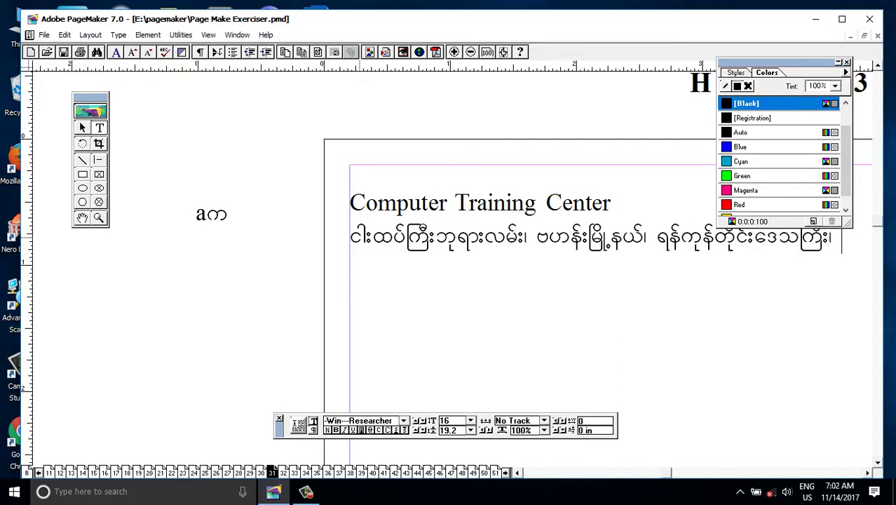
{"action": "type", "text": " jrefr"}
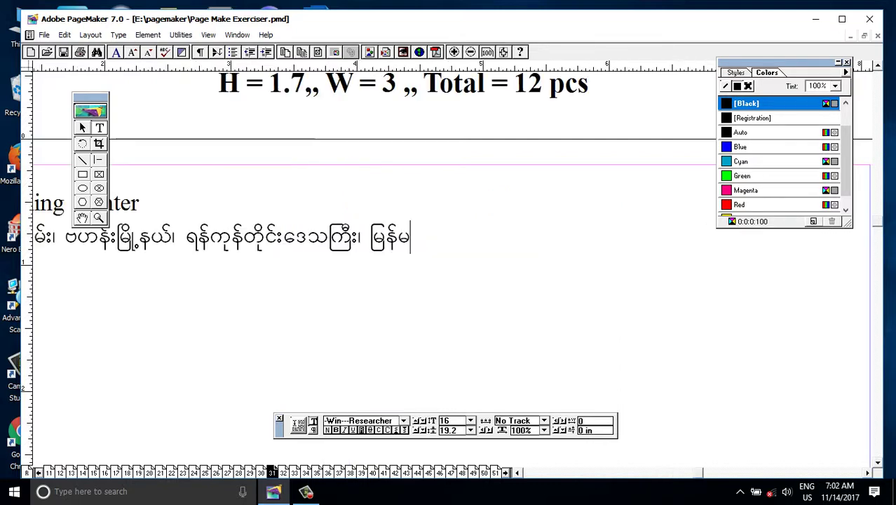
{"action": "type", "text": "mjynf"}
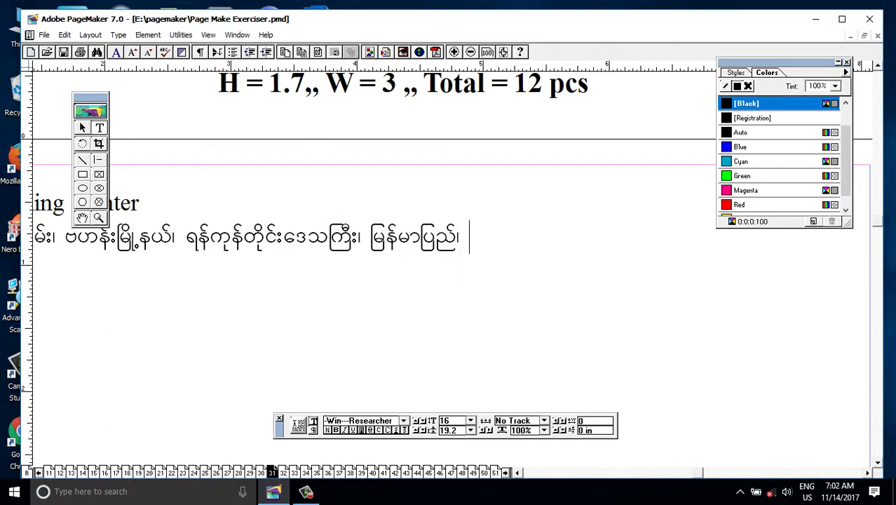
{"action": "key", "text": "BackSpace"}
{"action": "type", "text": "/ "}
{"action": "type", "text": "au"}
{"action": "key", "text": "BackSpace"}
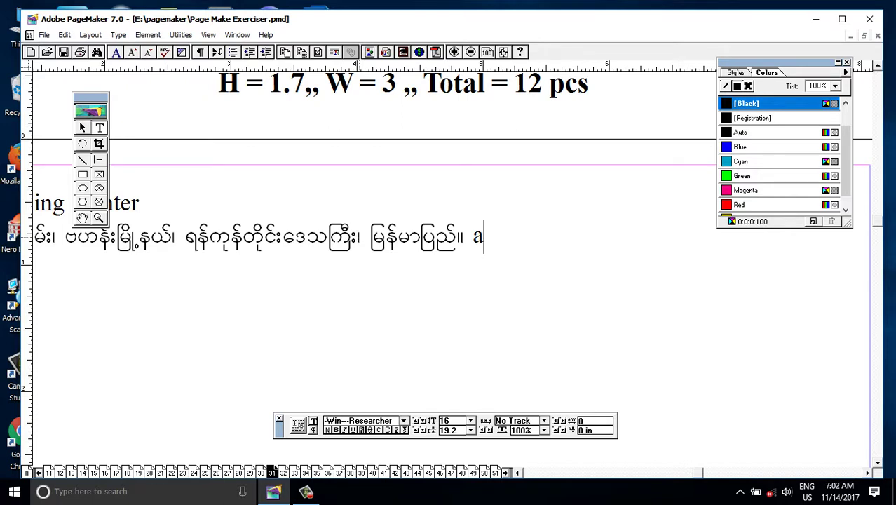
{"action": "key", "text": "shift+Left"}
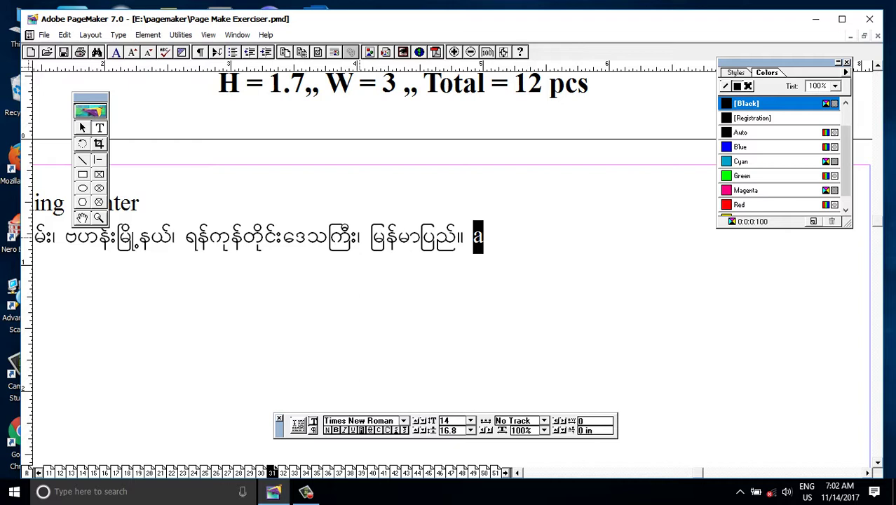
{"action": "type", "text": "Te"}
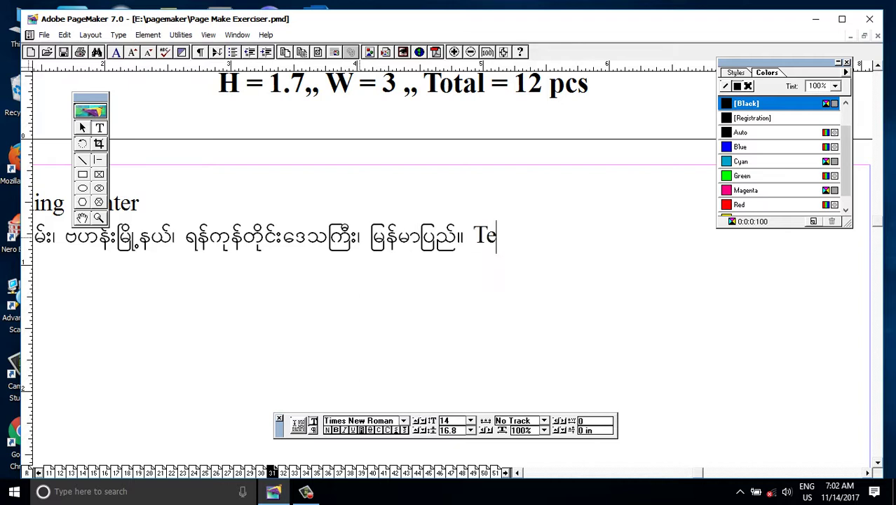
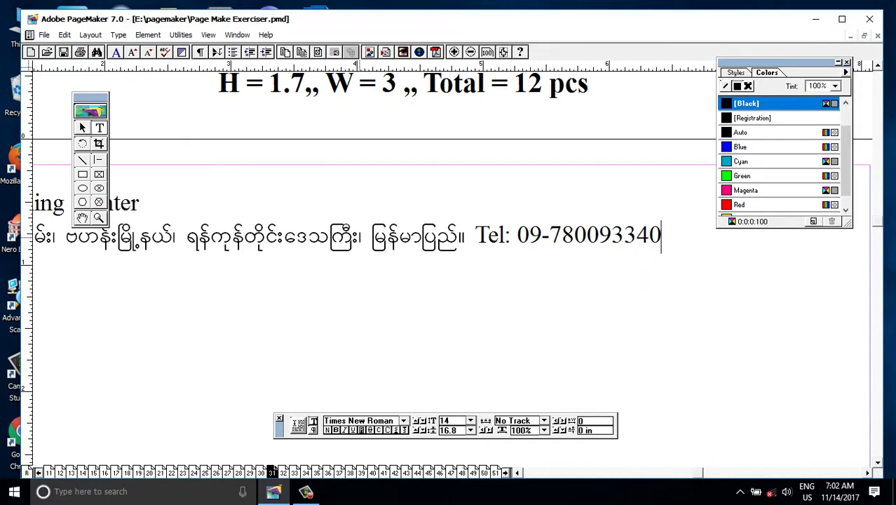
{"action": "key", "text": "ctrl+1"}
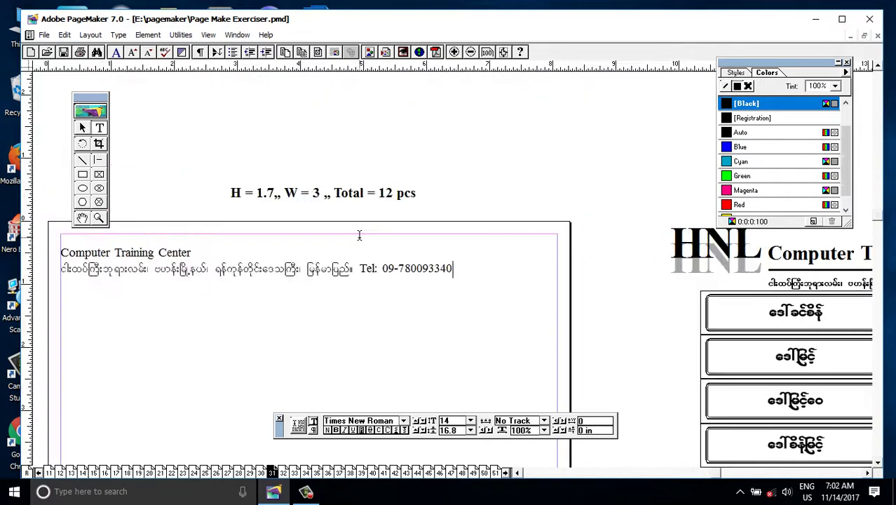
{"action": "key", "text": "ctrl+1"}
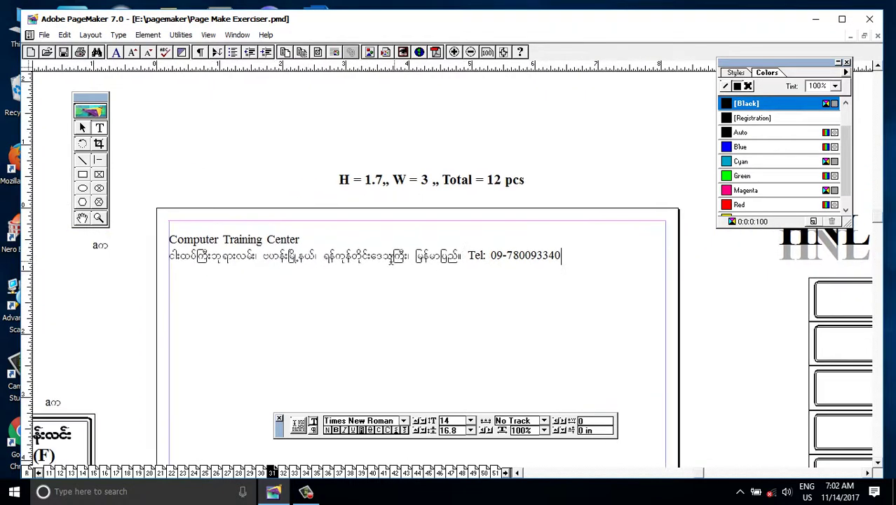
{"action": "left_click_drag", "start_coordinate": [169, 255], "coordinate": [568, 272]}
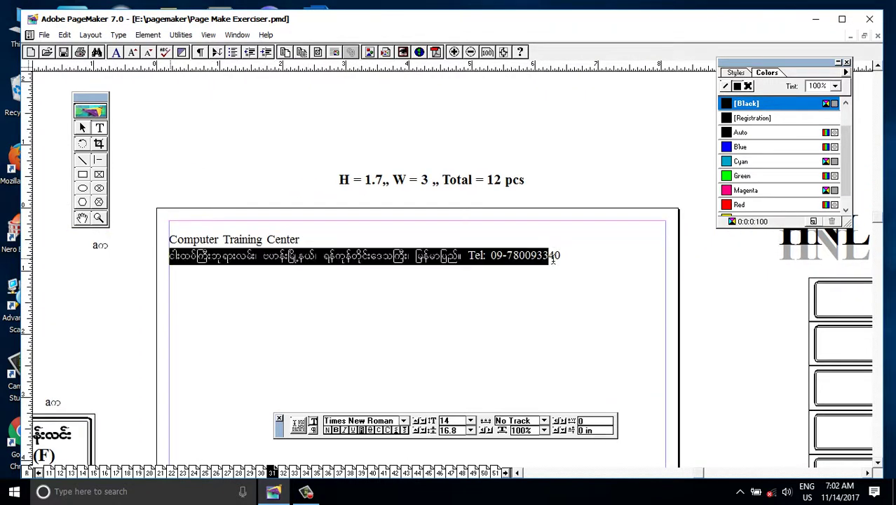
{"action": "key", "text": "ctrl+alt+shift+period"}
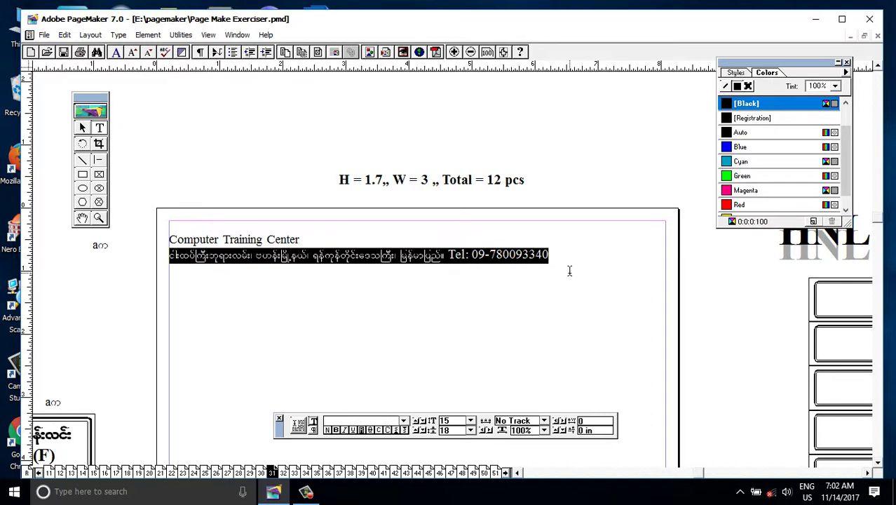
{"action": "key", "text": "ctrl+alt+shift+comma"}
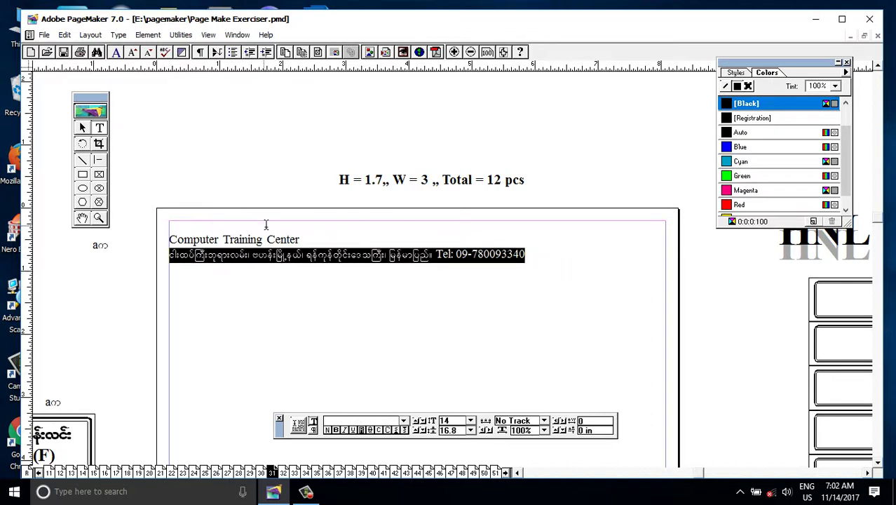
Step: Enlarge the heading to 20 pt bold and make the address and phone line bold
{"action": "left_click_drag", "start_coordinate": [303, 239], "coordinate": [151, 238]}
{"action": "key", "text": "ctrl+alt+shift+period"}
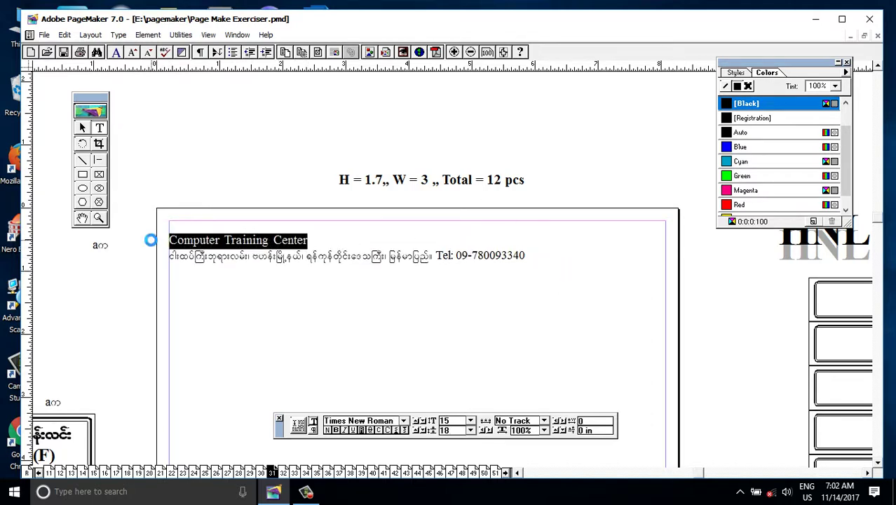
{"action": "key", "text": "ctrl+alt+shift+period"}
{"action": "key", "text": "ctrl+alt+shift+period"}
{"action": "key", "text": "ctrl+alt+shift+period"}
{"action": "key", "text": "ctrl+alt+shift+period"}
{"action": "key", "text": "ctrl+alt+shift+period"}
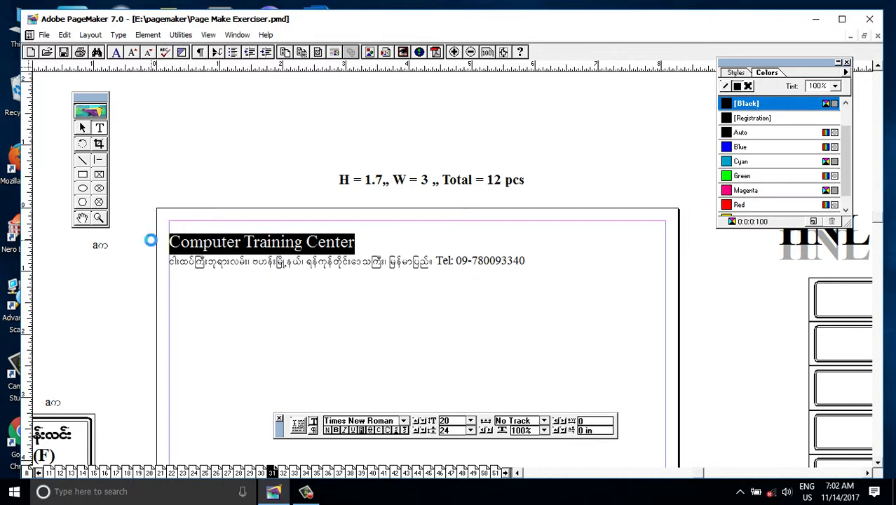
{"action": "key", "text": "ctrl+shift+b"}
{"action": "key", "text": "ctrl+a"}
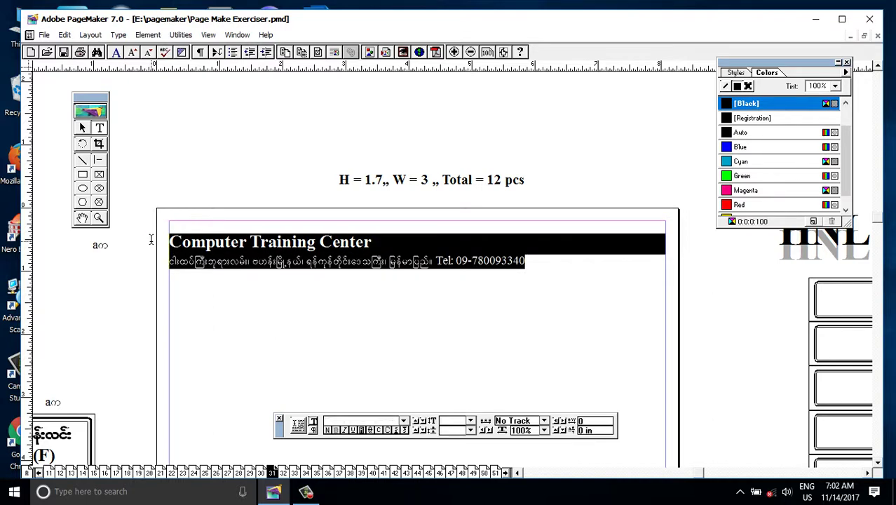
{"action": "key", "text": "ctrl+shift+b"}
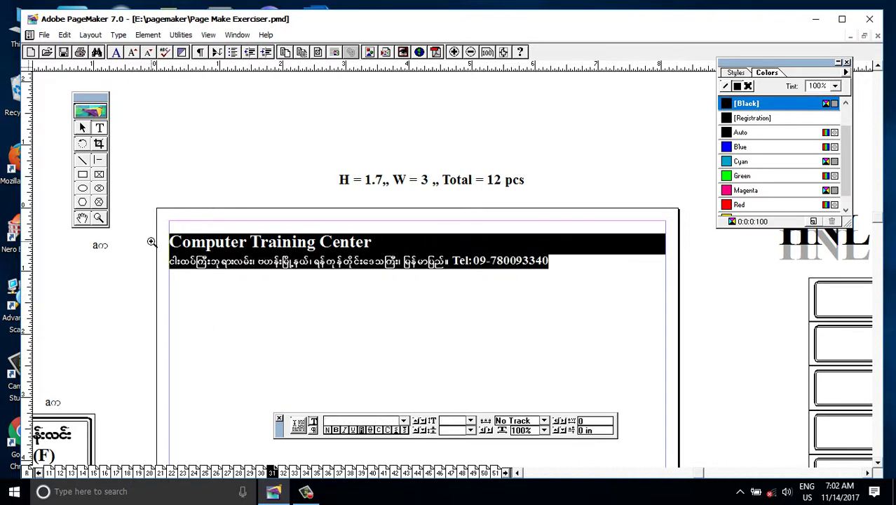
{"action": "key", "text": "shift+F1"}
{"action": "left_click", "coordinate": [303, 242]}
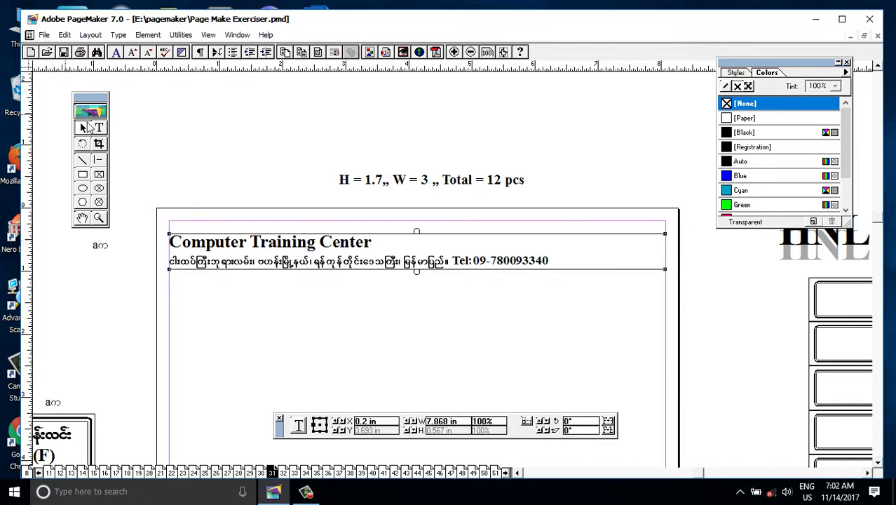
Step: Narrow the letterhead text block to 6.12 in wide and move it flush to the right margin
{"action": "left_click", "coordinate": [82, 128]}
{"action": "left_click", "coordinate": [228, 255]}
{"action": "left_click_drag", "start_coordinate": [660, 273], "coordinate": [556, 271]}
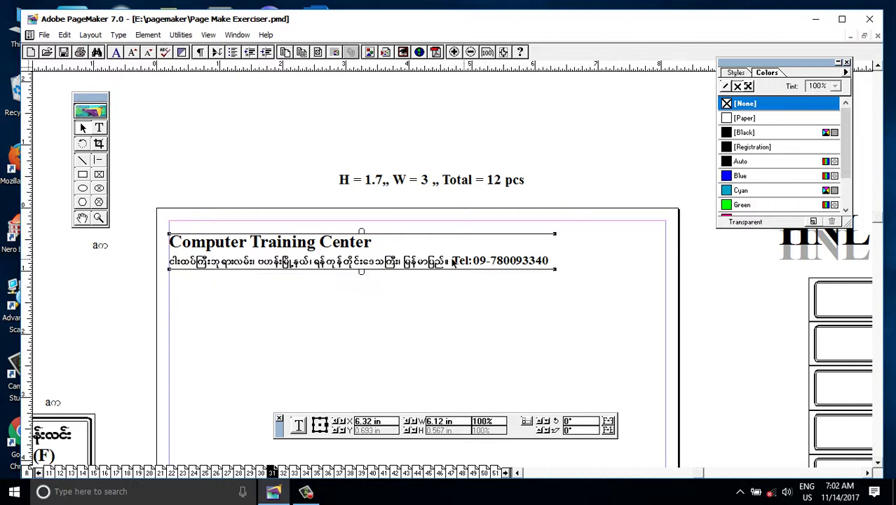
{"action": "left_click_drag", "start_coordinate": [481, 248], "coordinate": [495, 243]}
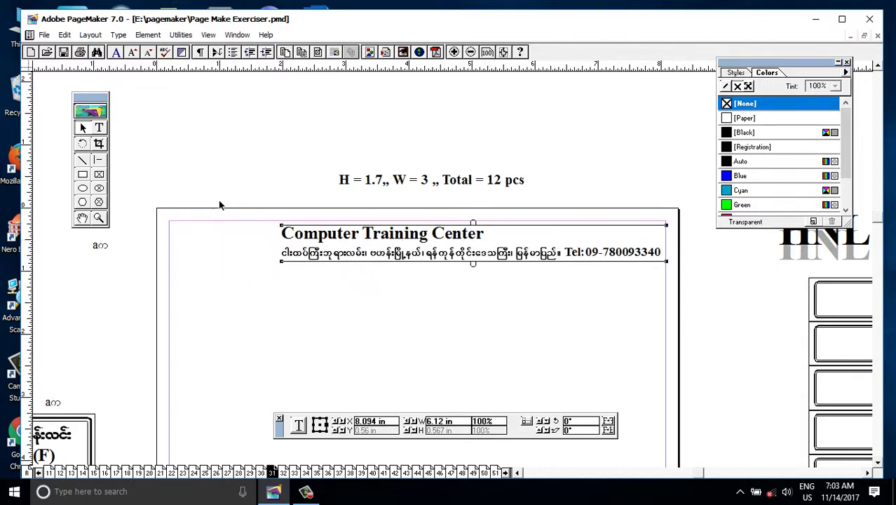
{"action": "left_click", "coordinate": [99, 127]}
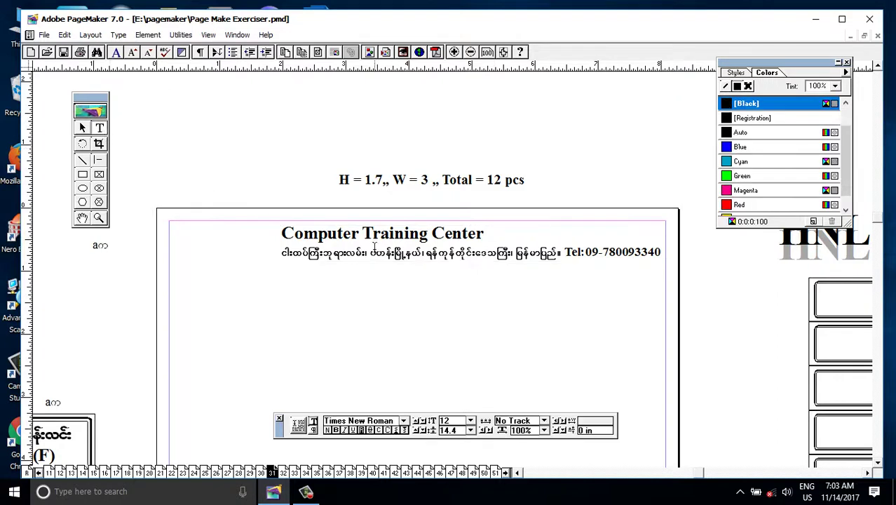
Step: Select both letterhead lines and set their leading to 30 pt
{"action": "left_click", "coordinate": [371, 244]}
{"action": "left_click", "coordinate": [371, 244]}
{"action": "left_click", "coordinate": [371, 244]}
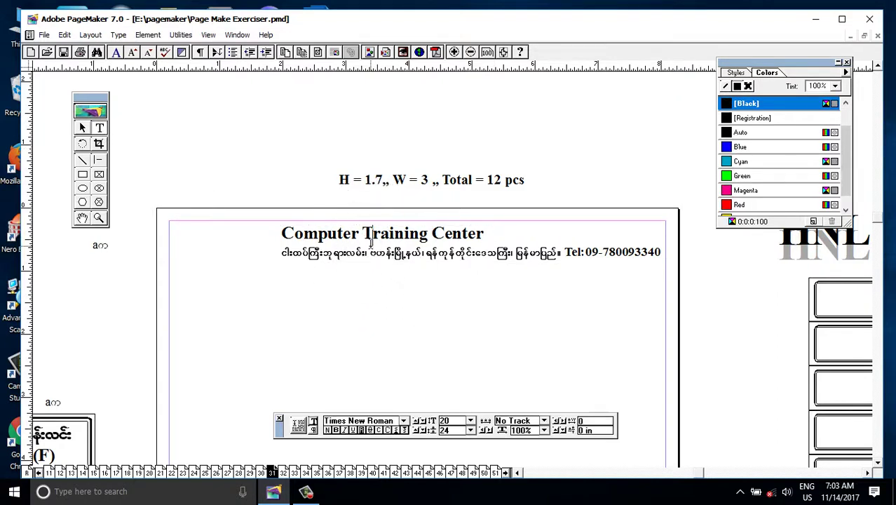
{"action": "key", "text": "ctrl+a"}
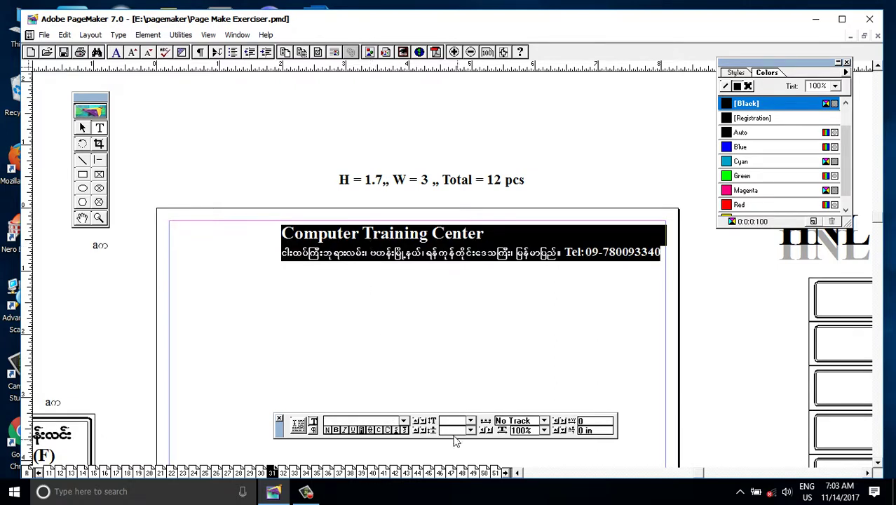
{"action": "left_click", "coordinate": [439, 430]}
{"action": "key", "text": "Return"}
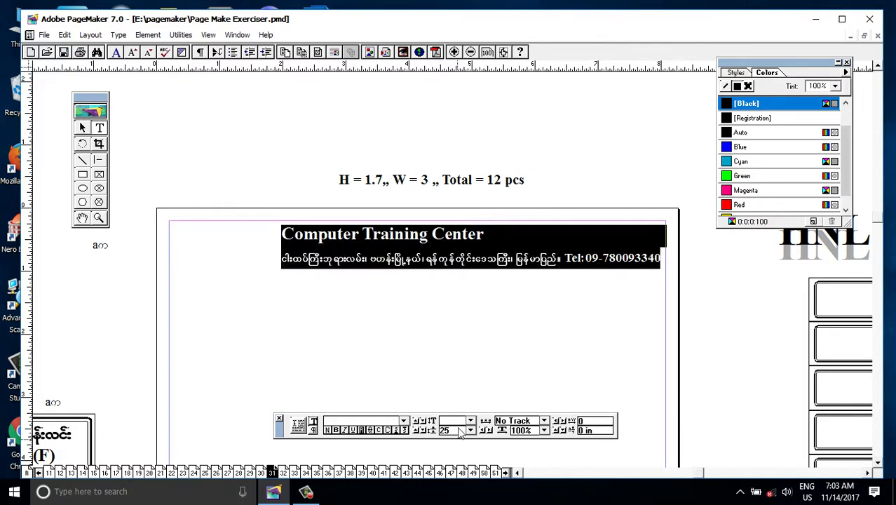
{"action": "double_click", "coordinate": [446, 430]}
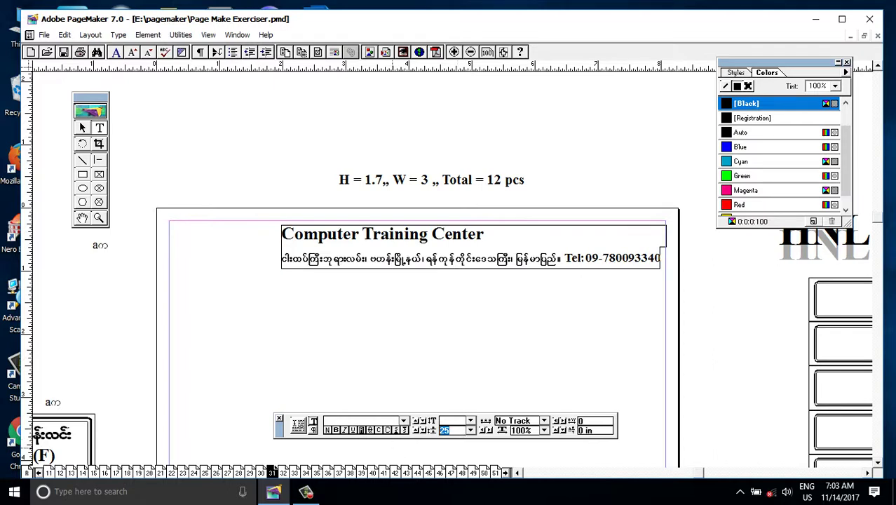
{"action": "type", "text": "30"}
{"action": "key", "text": "Return"}
{"action": "key", "text": "ctrl+space"}
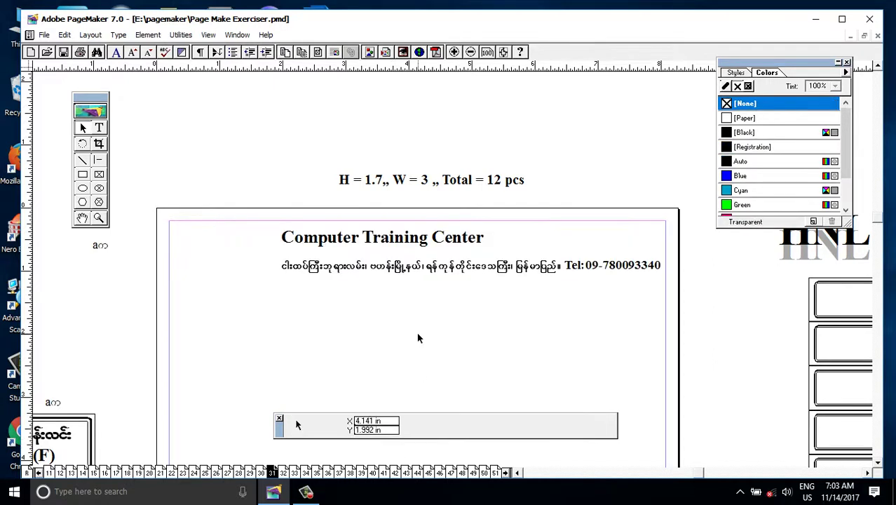
Step: Draw a horizontal rule across the page beneath the heading
{"action": "double_click", "coordinate": [84, 163]}
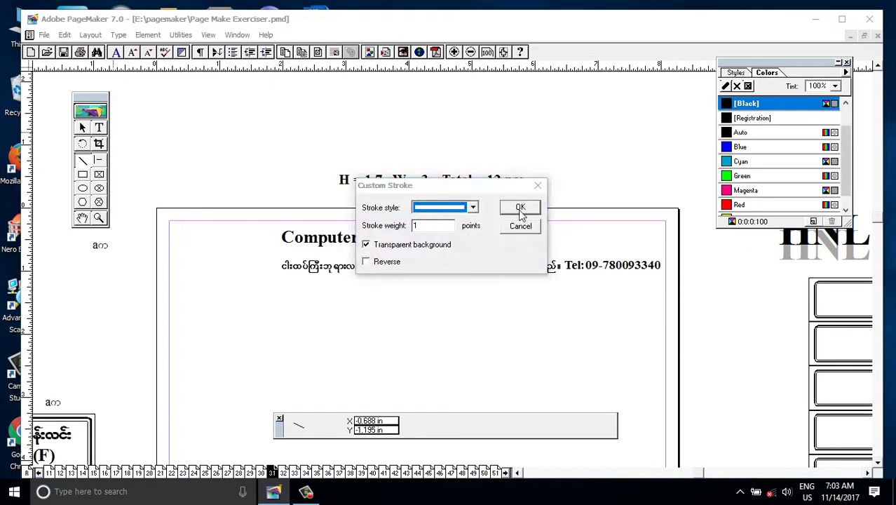
{"action": "left_click", "coordinate": [521, 225]}
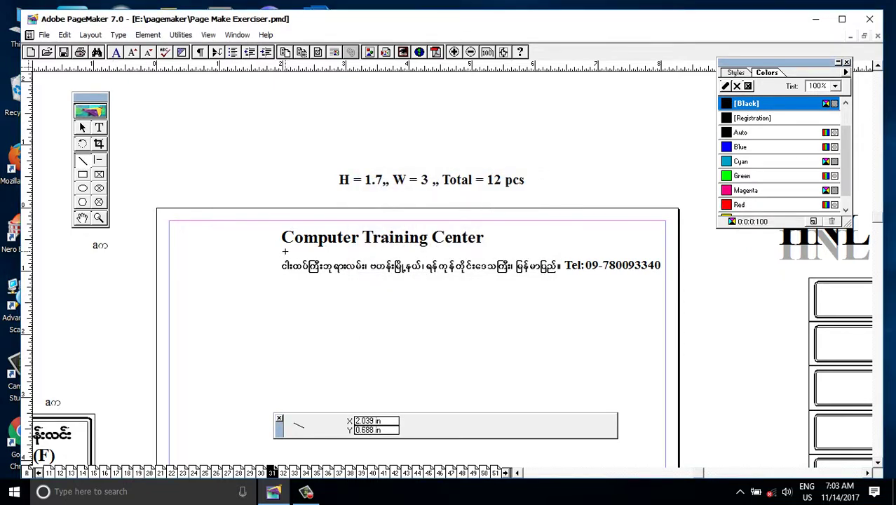
{"action": "left_click_drag", "start_coordinate": [284, 251], "coordinate": [665, 252]}
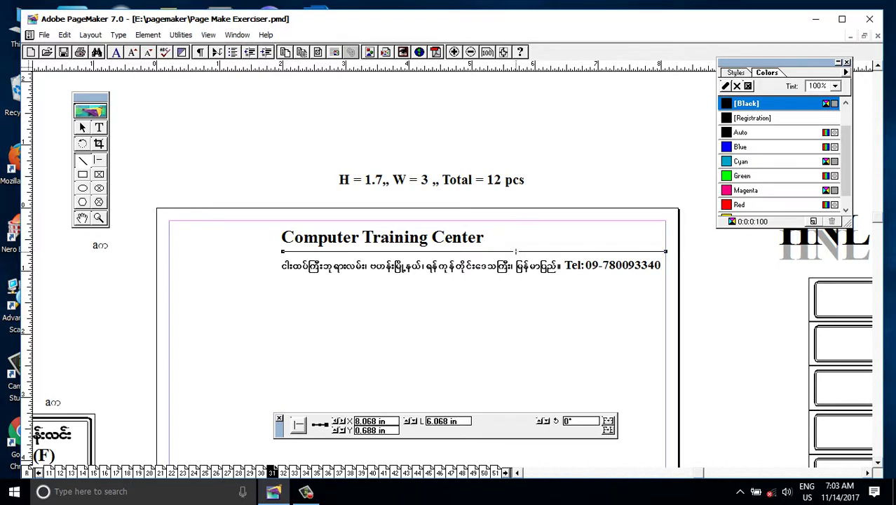
Step: Give the rule a custom 3 pt stroke weight and deselect it
{"action": "right_click", "coordinate": [517, 253]}
{"action": "left_click", "coordinate": [543, 341]}
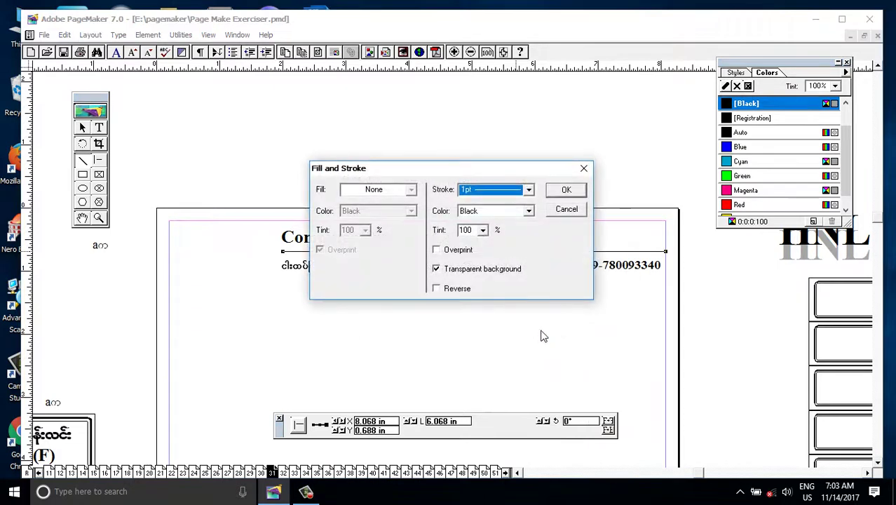
{"action": "left_click", "coordinate": [528, 189]}
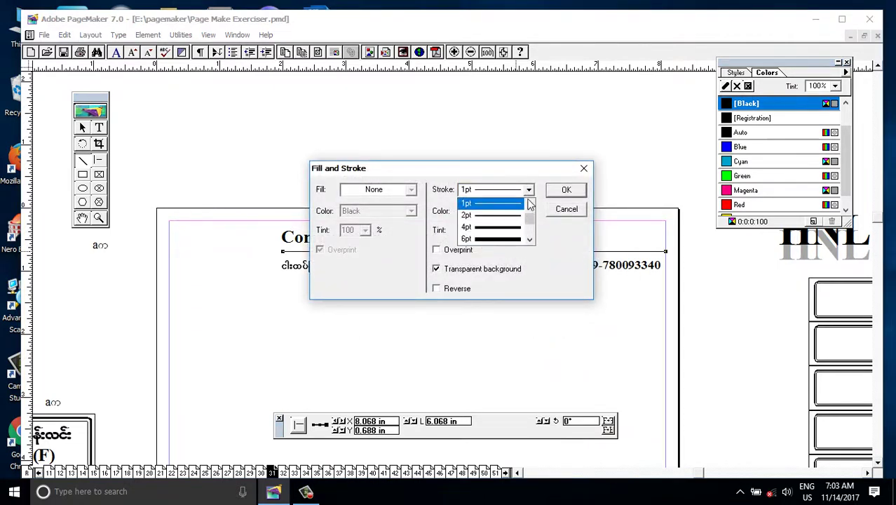
{"action": "left_click_drag", "start_coordinate": [532, 222], "coordinate": [510, 210]}
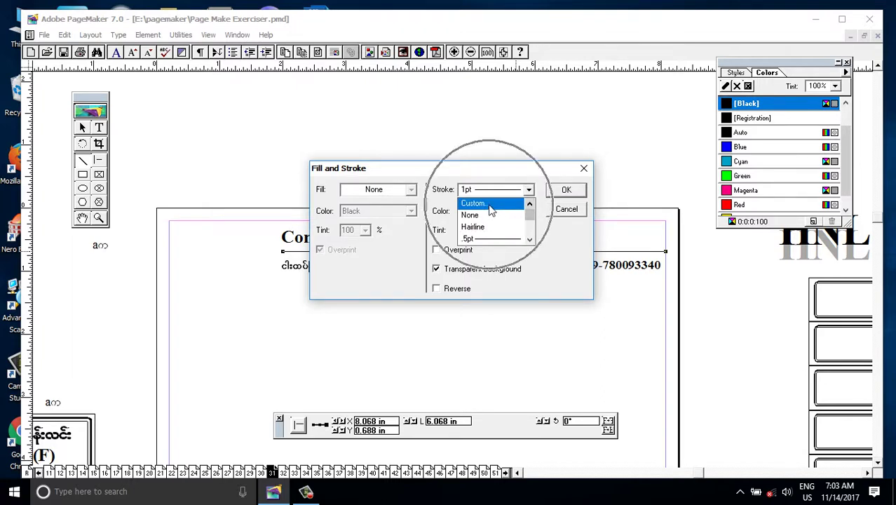
{"action": "left_click", "coordinate": [490, 205]}
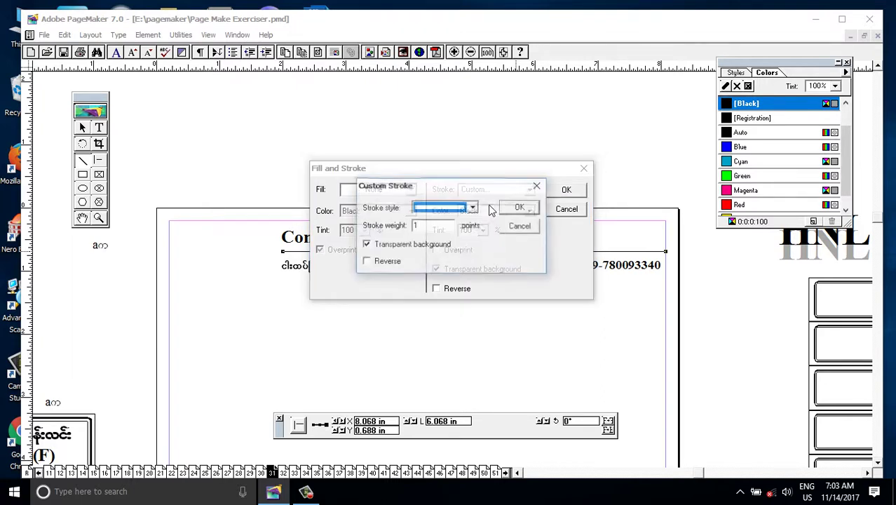
{"action": "double_click", "coordinate": [421, 225]}
{"action": "type", "text": "3"}
{"action": "key", "text": "Return"}
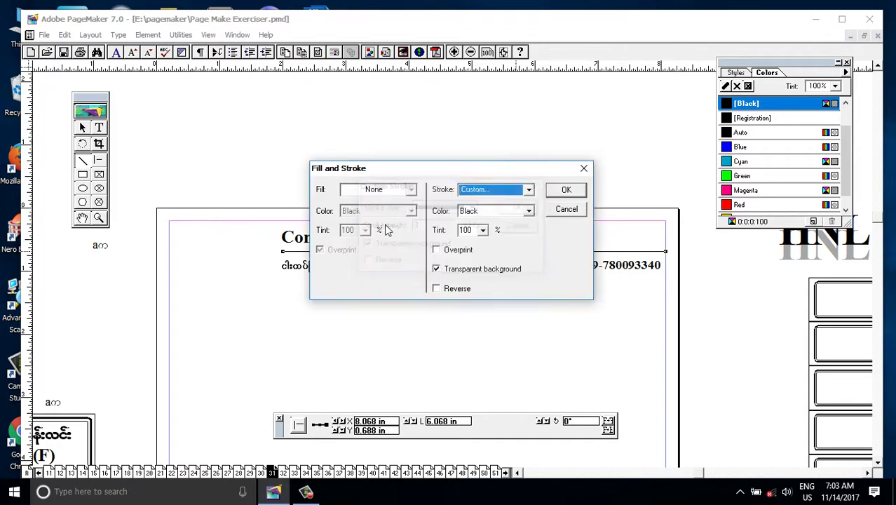
{"action": "key", "text": "Return"}
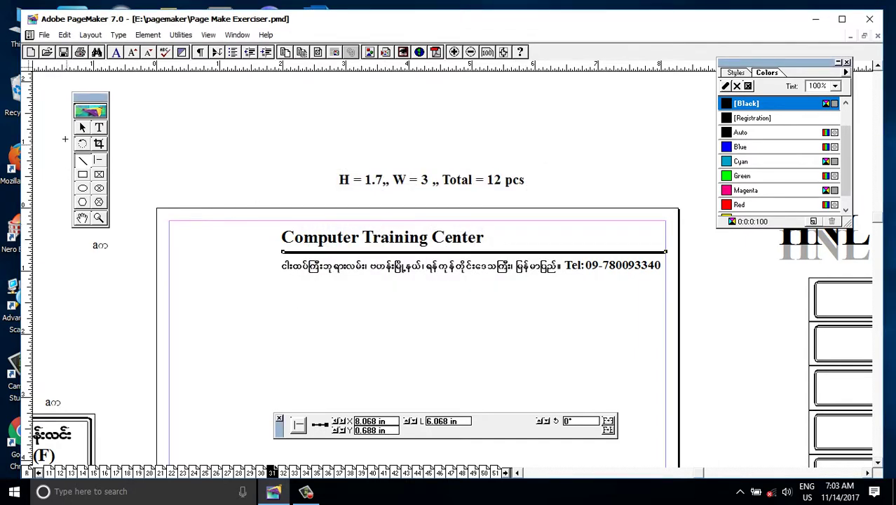
{"action": "left_click", "coordinate": [82, 127]}
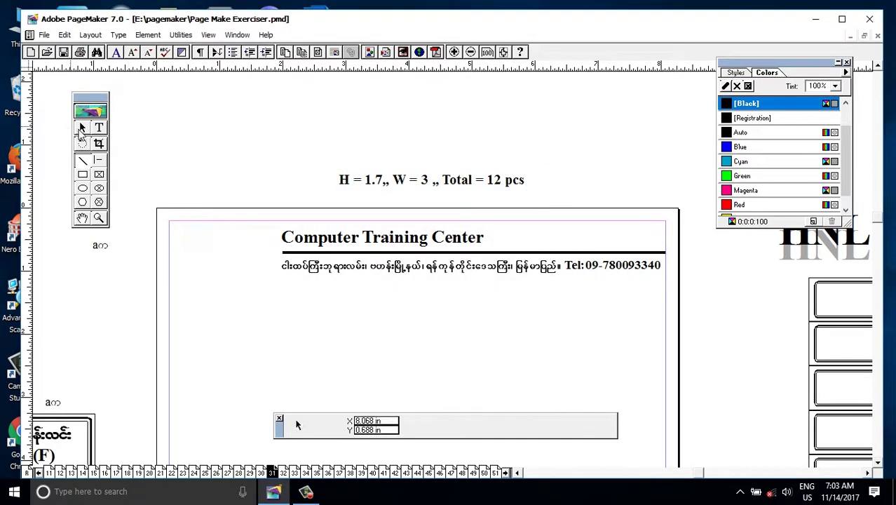
{"action": "left_click", "coordinate": [450, 252]}
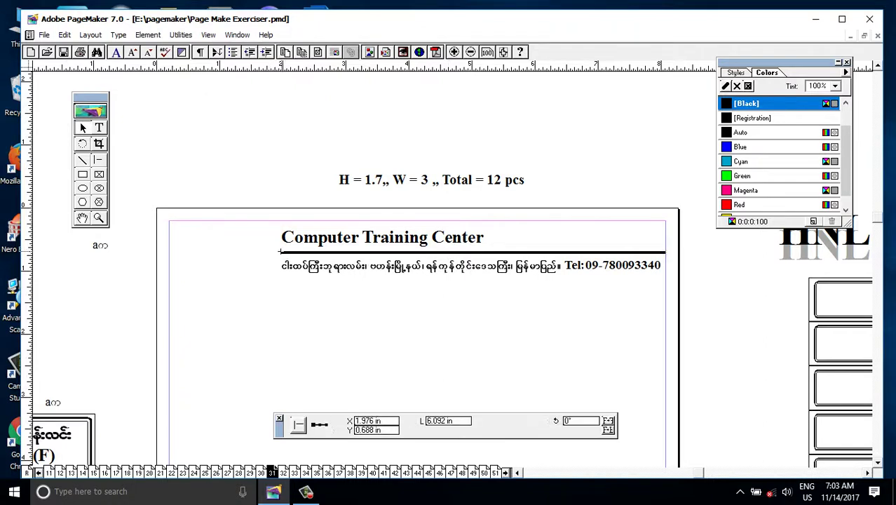
{"action": "left_click", "coordinate": [390, 313]}
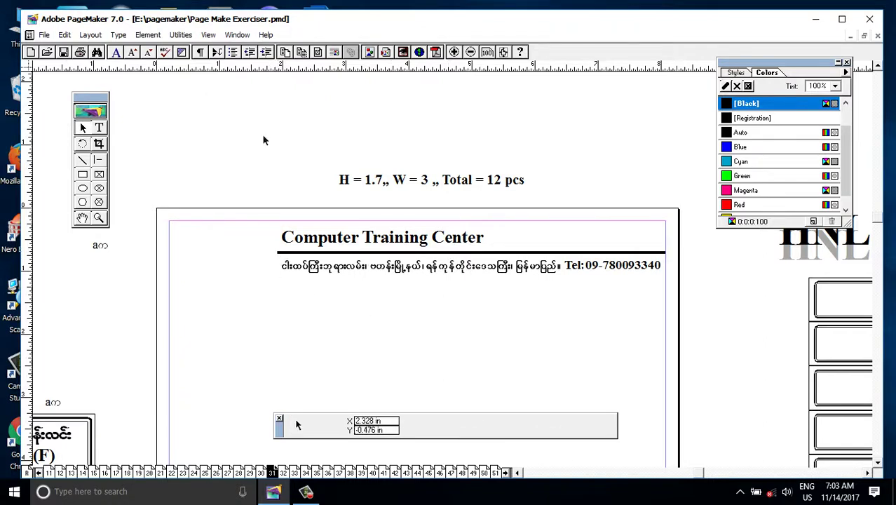
Step: Create a centred, bold 45 pt 'HNL' text block on the pasteboard above the page
{"action": "left_click", "coordinate": [98, 127]}
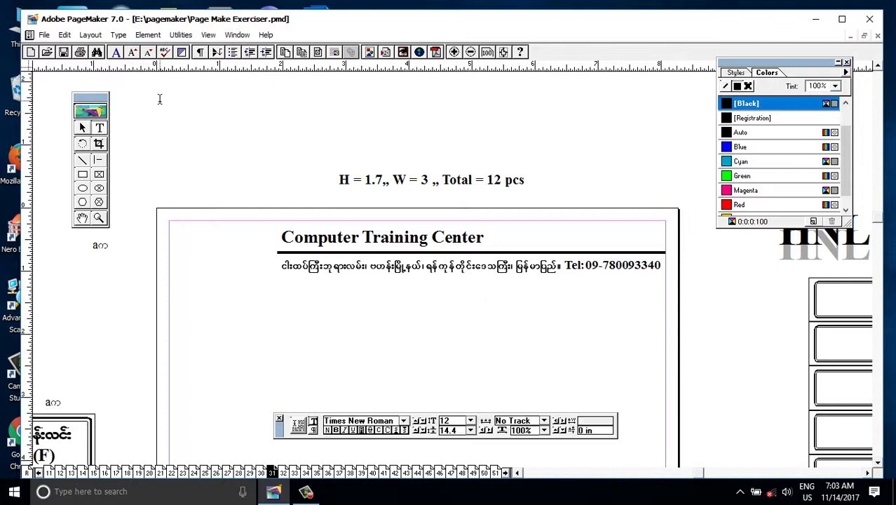
{"action": "left_click_drag", "start_coordinate": [160, 100], "coordinate": [265, 146]}
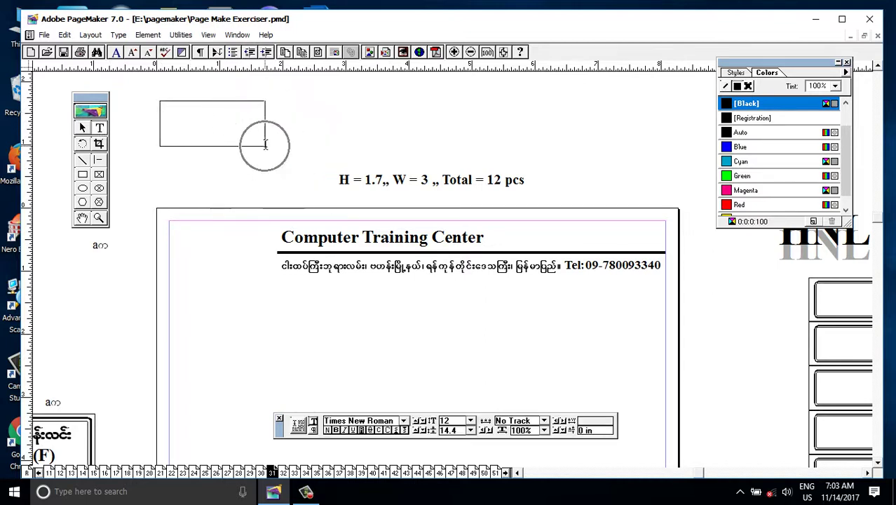
{"action": "type", "text": "HNL"}
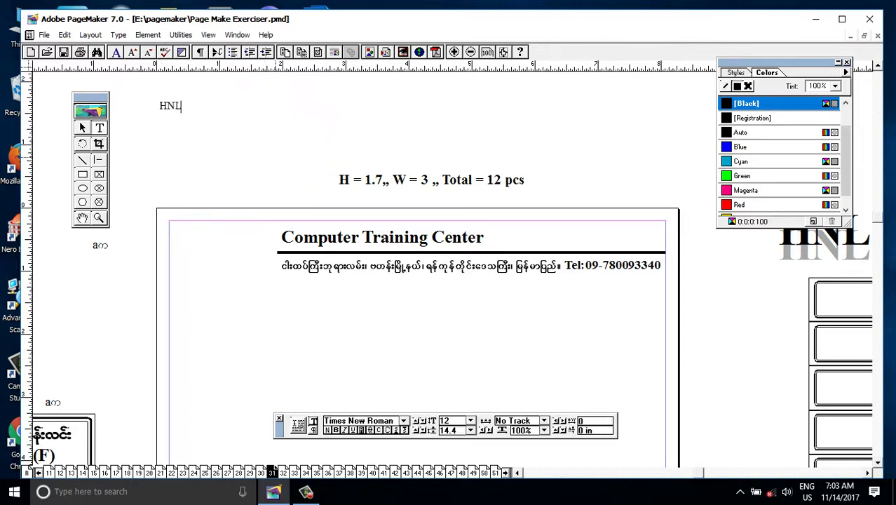
{"action": "key", "text": "ctrl+a"}
{"action": "key", "text": "ctrl+shift+c"}
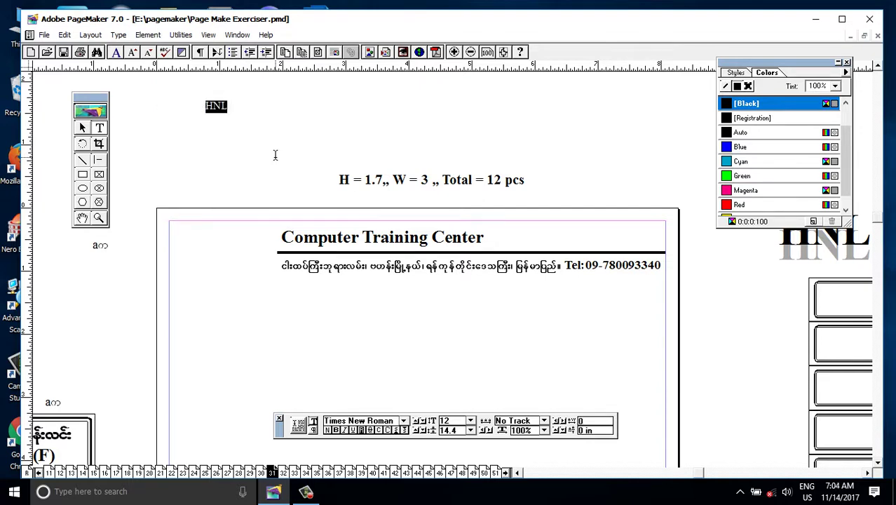
{"action": "key", "text": "ctrl+shift+b"}
{"action": "key", "text": "ctrl+alt+shift+period"}
{"action": "key", "text": "ctrl+alt+shift+period"}
{"action": "key", "text": "ctrl+alt+shift+period"}
{"action": "key", "text": "ctrl+alt+shift+period"}
{"action": "key", "text": "ctrl+alt+shift+period"}
{"action": "key", "text": "ctrl+alt+shift+period"}
{"action": "key", "text": "ctrl+alt+shift+period"}
{"action": "key", "text": "ctrl+alt+shift+period"}
{"action": "key", "text": "ctrl+alt+shift+period"}
{"action": "key", "text": "ctrl+alt+shift+period"}
{"action": "key", "text": "ctrl+alt+shift+period"}
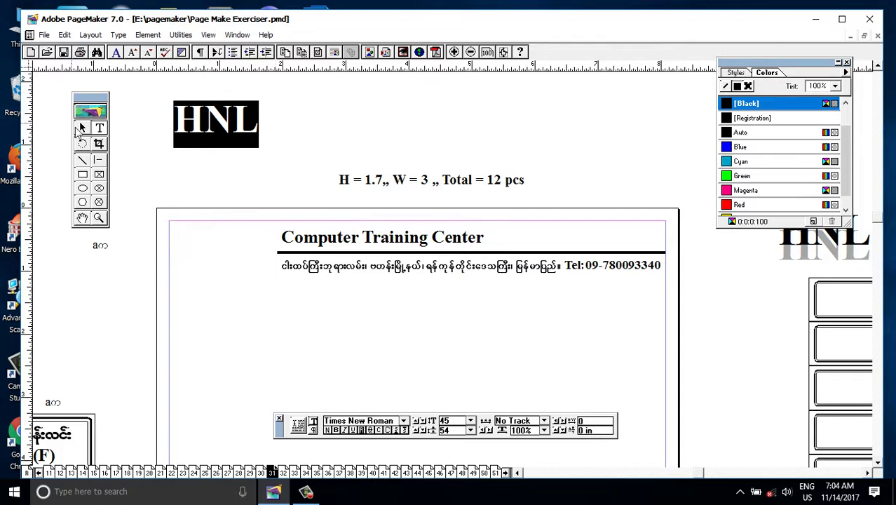
{"action": "left_click", "coordinate": [82, 128]}
{"action": "left_click", "coordinate": [219, 130]}
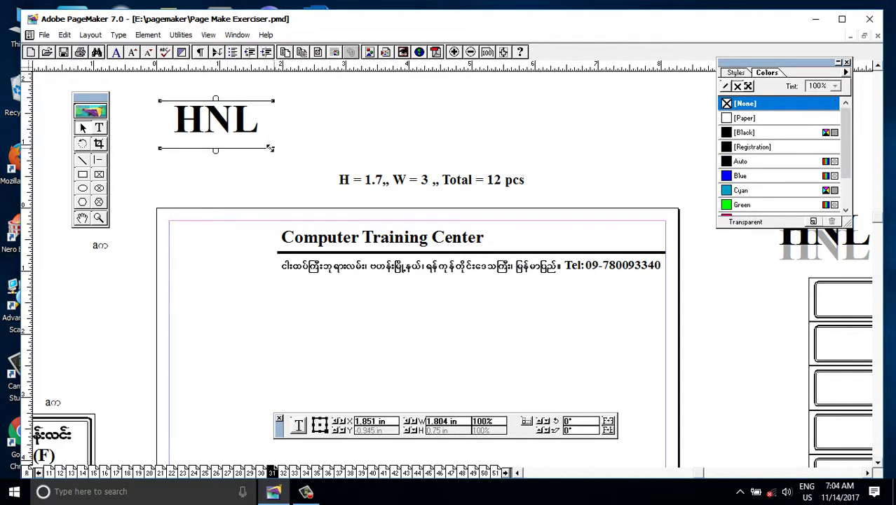
Step: Narrow the HNL block and position it at the page's top-left corner
{"action": "left_click_drag", "start_coordinate": [274, 150], "coordinate": [255, 150]}
{"action": "left_click", "coordinate": [257, 155]}
{"action": "left_click", "coordinate": [251, 150]}
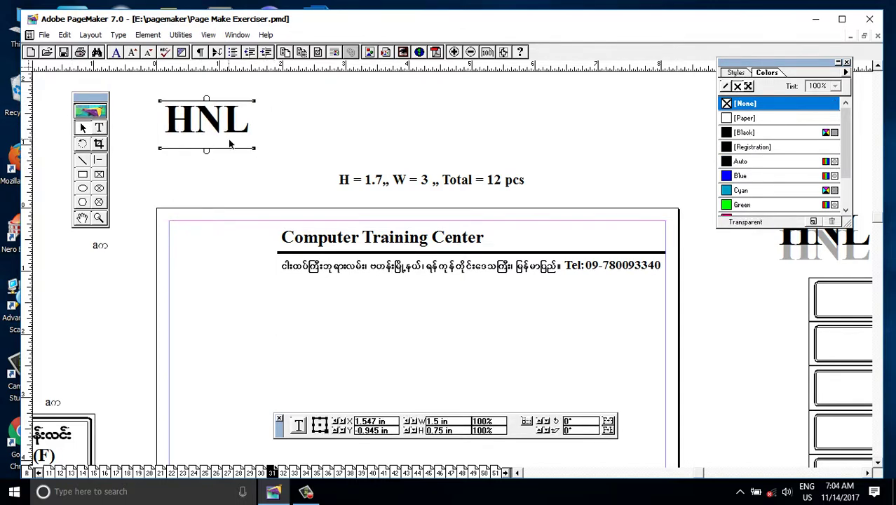
{"action": "left_click_drag", "start_coordinate": [220, 129], "coordinate": [228, 251]}
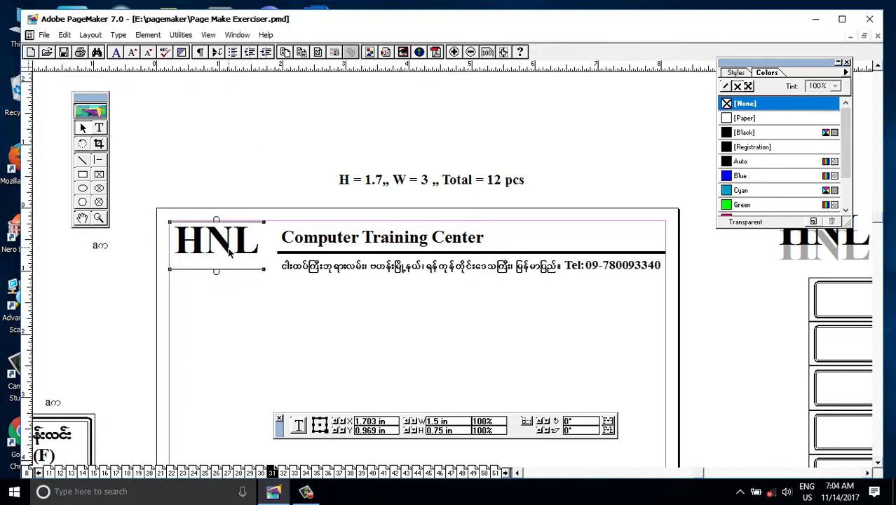
{"action": "key", "text": "Left"}
{"action": "key", "text": "Left"}
{"action": "key", "text": "Left"}
{"action": "key", "text": "Left"}
{"action": "key", "text": "Left"}
{"action": "key", "text": "Left"}
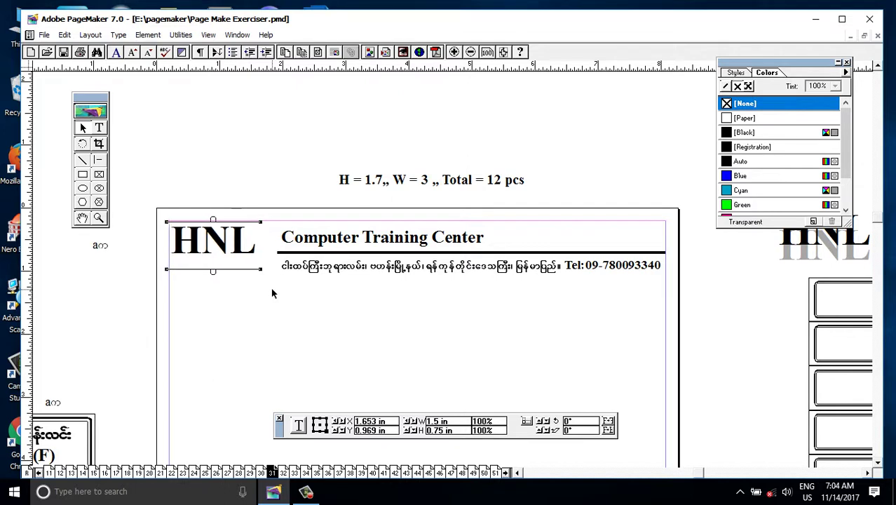
{"action": "key", "text": "Left"}
{"action": "key", "text": "Left"}
{"action": "key", "text": "Left"}
{"action": "key", "text": "Up"}
{"action": "key", "text": "Up"}
{"action": "key", "text": "Up"}
{"action": "key", "text": "Up"}
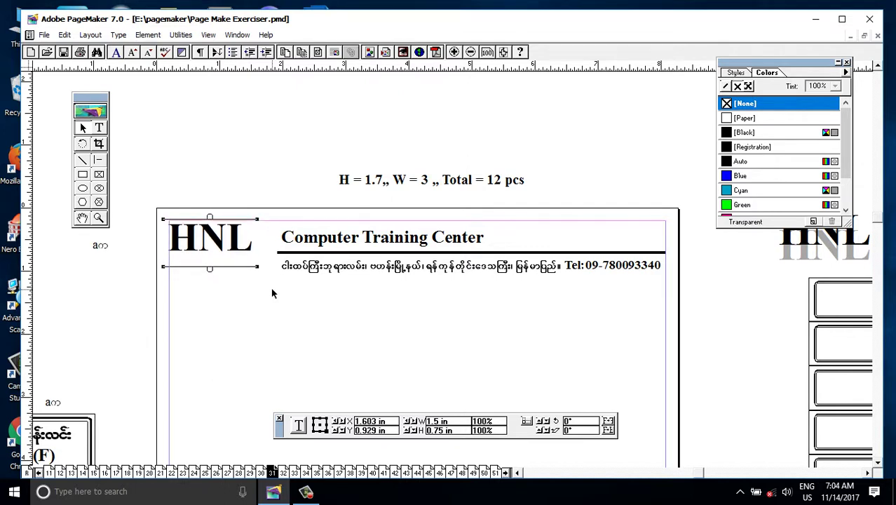
{"action": "key", "text": "Up"}
{"action": "key", "text": "Up"}
{"action": "key", "text": "Up"}
{"action": "key", "text": "Up"}
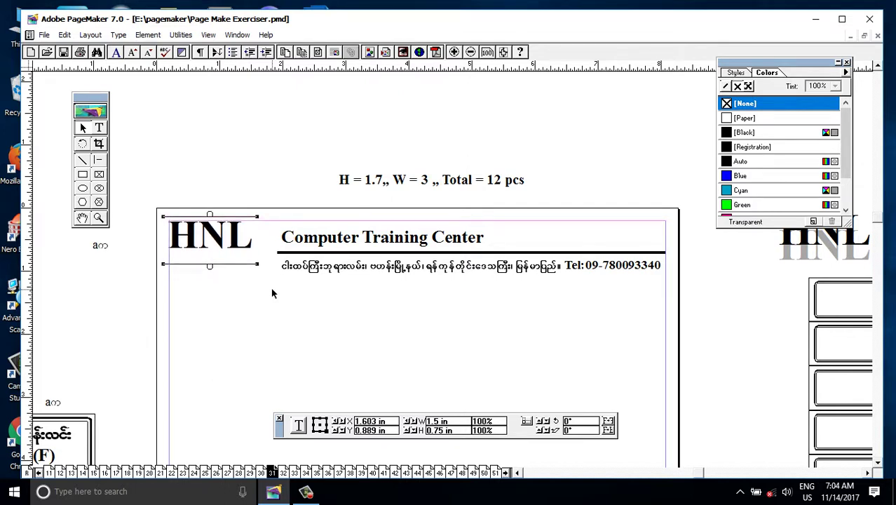
Step: Enlarge the HNL text to 49 pt and nudge the block slightly right
{"action": "left_click", "coordinate": [99, 127]}
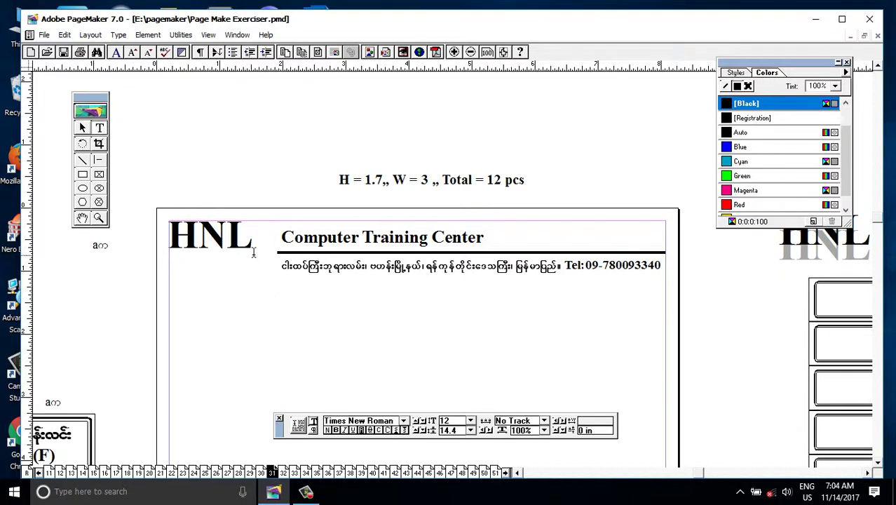
{"action": "left_click_drag", "start_coordinate": [254, 249], "coordinate": [156, 238]}
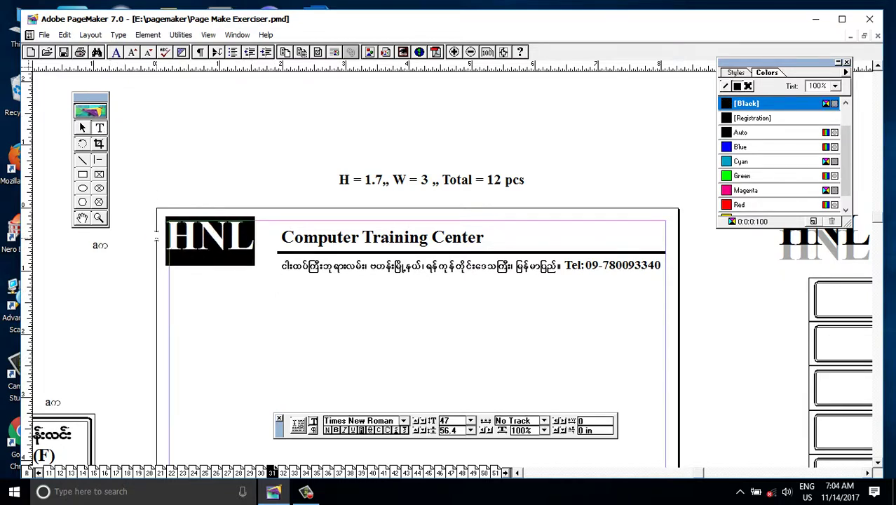
{"action": "key", "text": "ctrl+alt+shift+period"}
{"action": "key", "text": "ctrl+alt+shift+period"}
{"action": "key", "text": "Escape"}
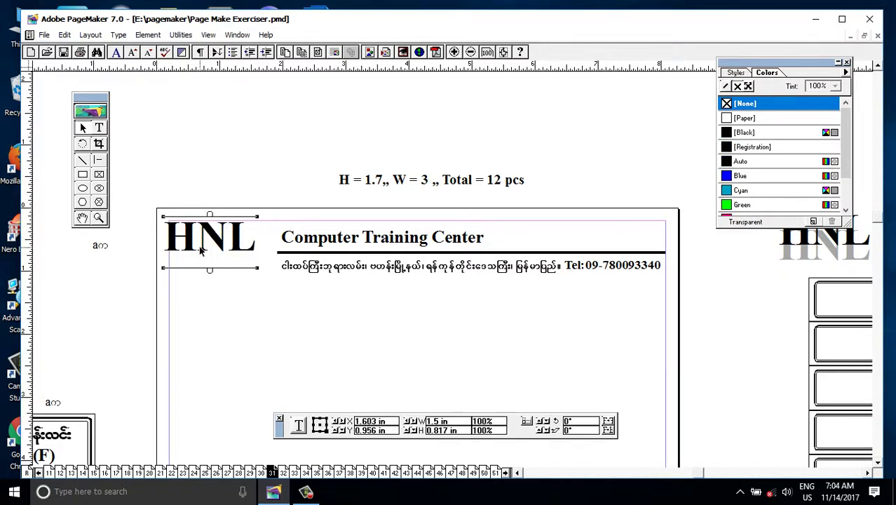
{"action": "key", "text": "Right"}
{"action": "key", "text": "Right"}
{"action": "key", "text": "Right"}
{"action": "key", "text": "Right"}
{"action": "key", "text": "Right"}
{"action": "key", "text": "Right"}
{"action": "key", "text": "Right"}
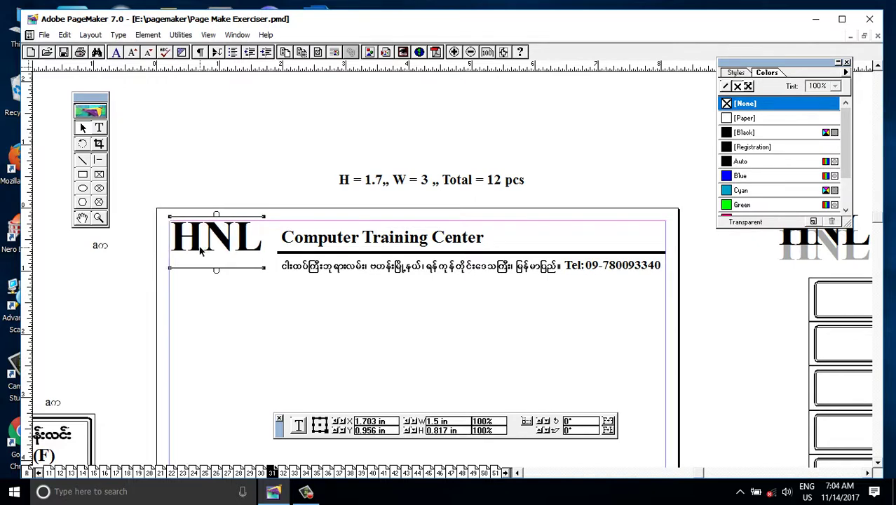
{"action": "key", "text": "Right"}
{"action": "key", "text": "Right"}
Step: Nudge the HNL logo up and left, then drag a copy just below it
{"action": "key", "text": "Left"}
{"action": "key", "text": "Up"}
{"action": "key", "text": "Up"}
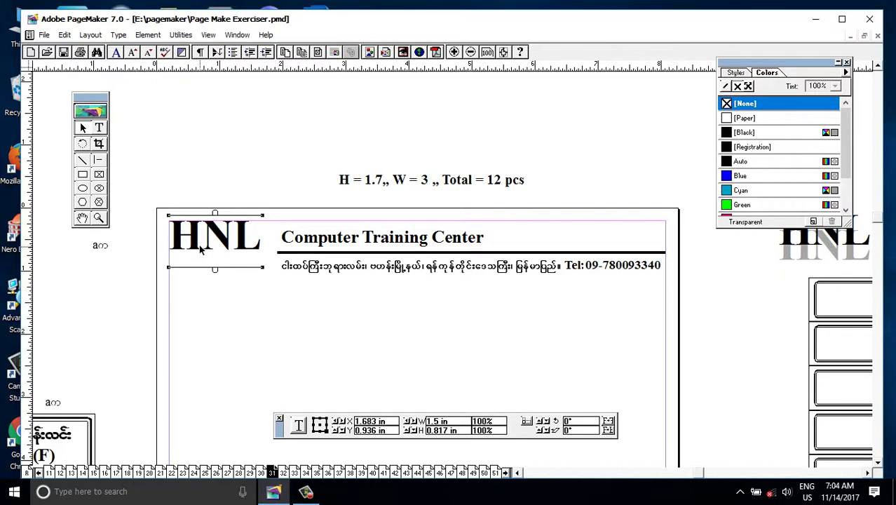
{"action": "left_click_drag", "start_coordinate": [203, 241], "coordinate": [204, 267]}
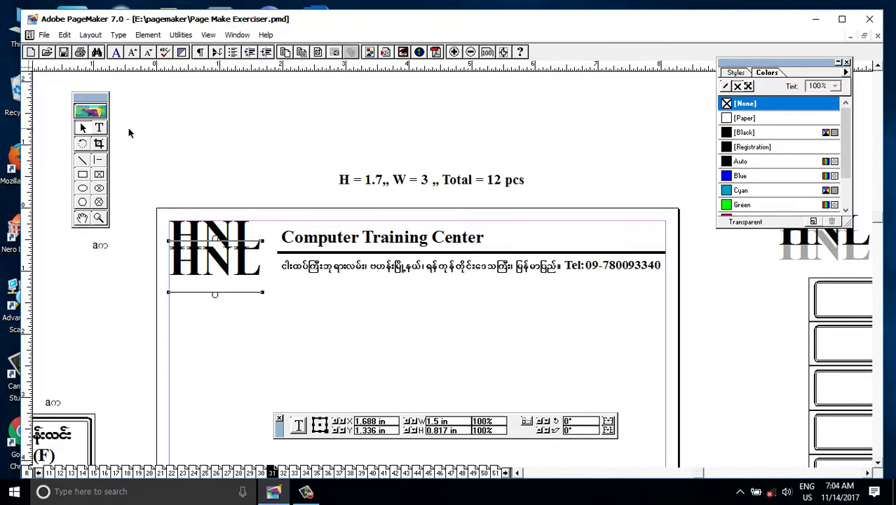
Step: Select the lower HNL copy's text and give it a 30% tint
{"action": "left_click", "coordinate": [99, 127]}
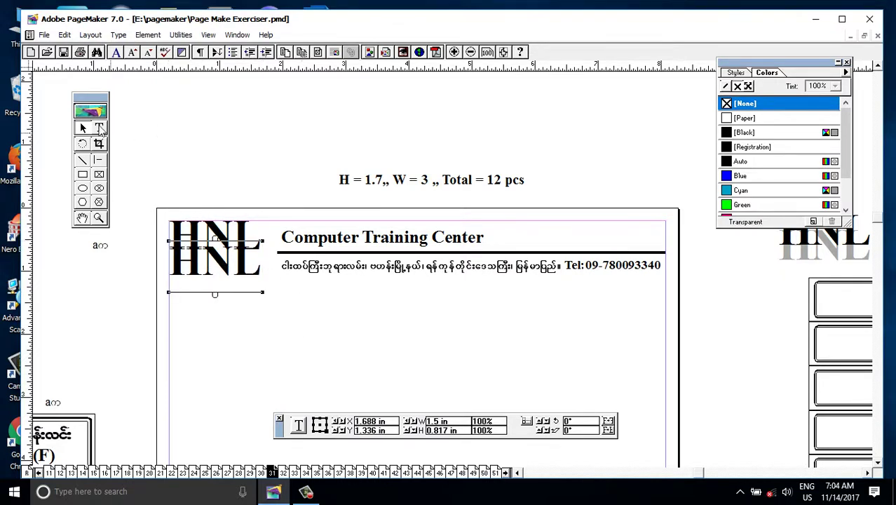
{"action": "left_click", "coordinate": [207, 264]}
{"action": "double_click", "coordinate": [208, 262]}
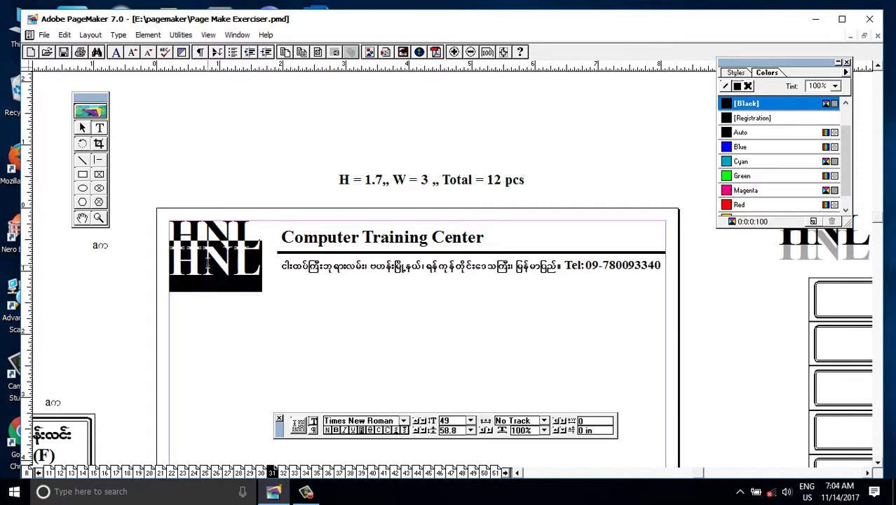
{"action": "left_click", "coordinate": [847, 61]}
{"action": "key", "text": "ctrl+k"}
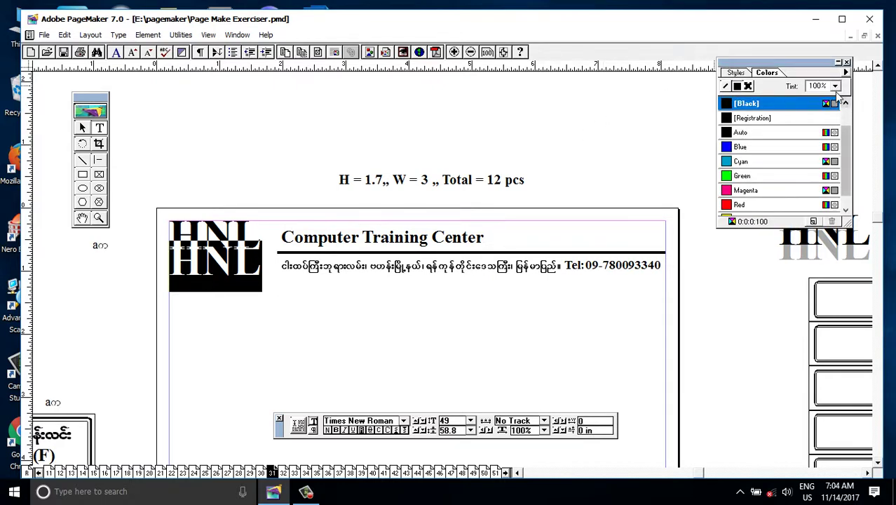
{"action": "left_click", "coordinate": [835, 86]}
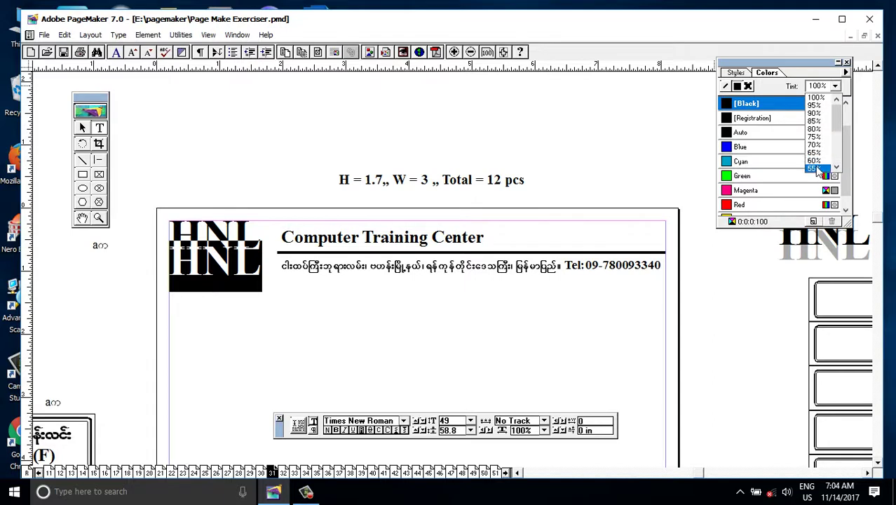
{"action": "scroll", "coordinate": [821, 147], "scroll_direction": "down", "scroll_amount": 1}
{"action": "scroll", "coordinate": [825, 137], "scroll_direction": "down", "scroll_amount": 1}
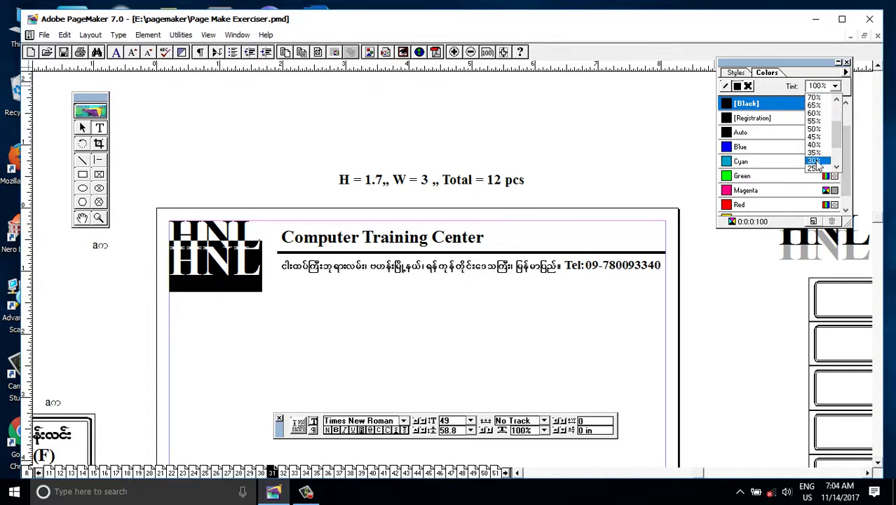
{"action": "left_click", "coordinate": [815, 169]}
Step: Nudge the gray HNL copy upward so it sits just under the original
{"action": "left_click", "coordinate": [847, 62]}
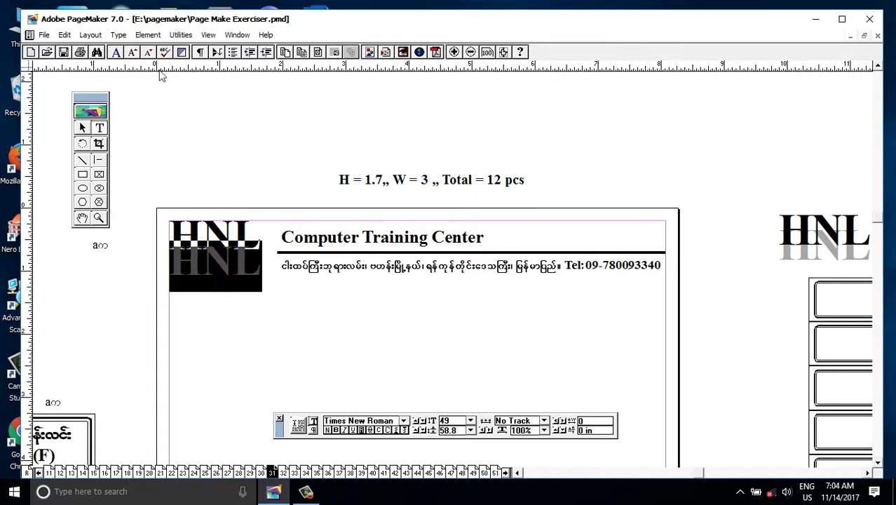
{"action": "left_click", "coordinate": [82, 128]}
{"action": "left_click", "coordinate": [228, 260]}
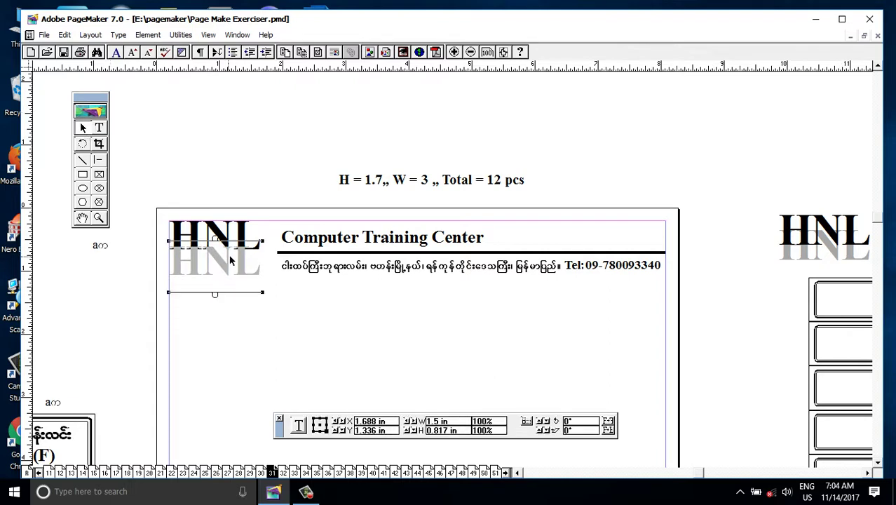
{"action": "key", "text": "Up"}
{"action": "key", "text": "Up"}
{"action": "key", "text": "Up"}
{"action": "key", "text": "Up"}
{"action": "key", "text": "Up"}
{"action": "key", "text": "Up"}
{"action": "key", "text": "Up"}
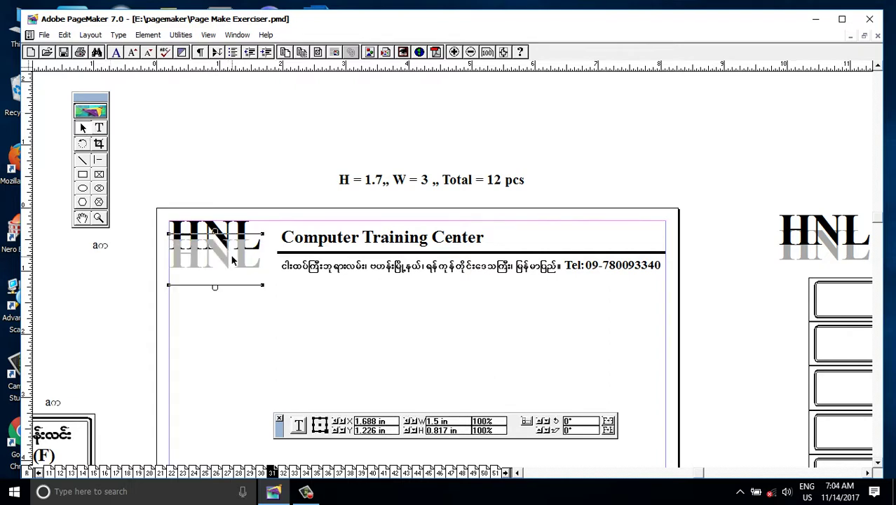
{"action": "key", "text": "Up"}
{"action": "key", "text": "Up"}
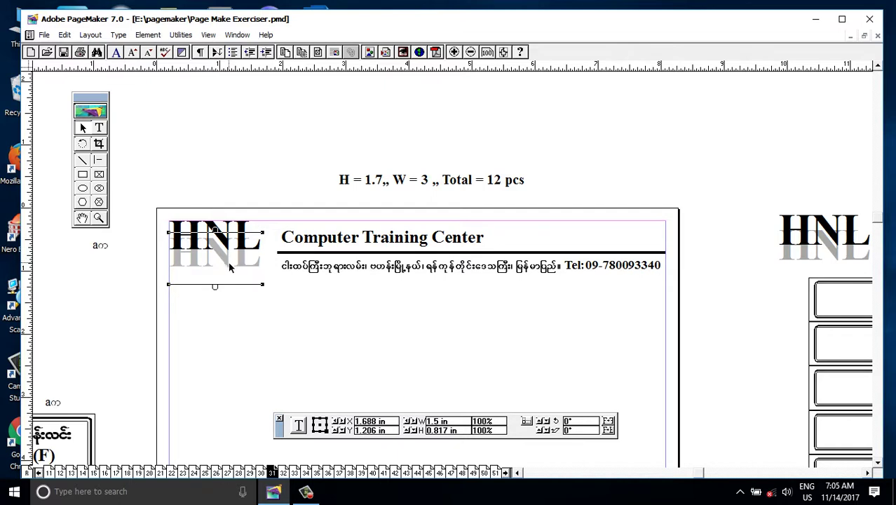
Step: Select the heading, address line and rule together and nudge them into position
{"action": "left_click", "coordinate": [292, 295]}
{"action": "mouse_move", "coordinate": [242, 149]}
{"action": "left_mouse_down"}
{"action": "mouse_move", "coordinate": [668, 334]}
{"action": "mouse_move", "coordinate": [685, 332]}
{"action": "left_mouse_up"}
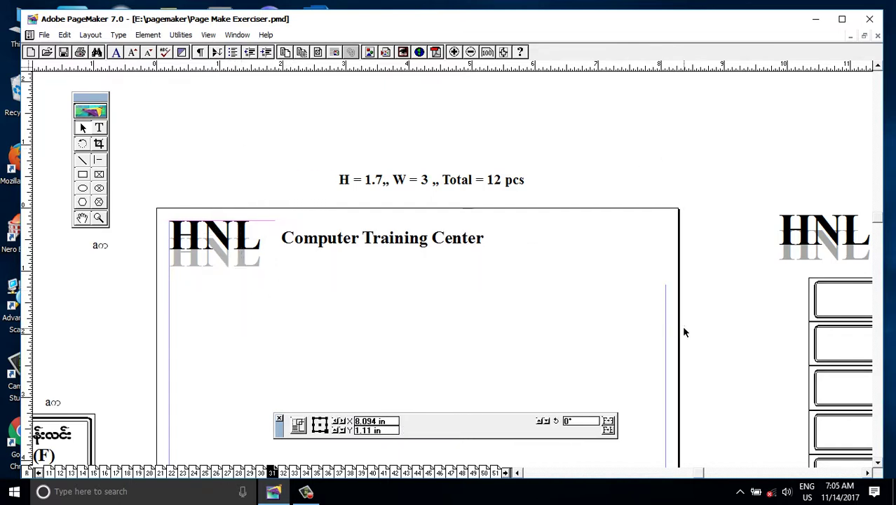
{"action": "key", "text": "Down"}
{"action": "key", "text": "Down"}
{"action": "key", "text": "Down"}
{"action": "key", "text": "Down"}
{"action": "key", "text": "Down"}
{"action": "key", "text": "Down"}
{"action": "key", "text": "Left"}
{"action": "key", "text": "Left"}
{"action": "key", "text": "Left"}
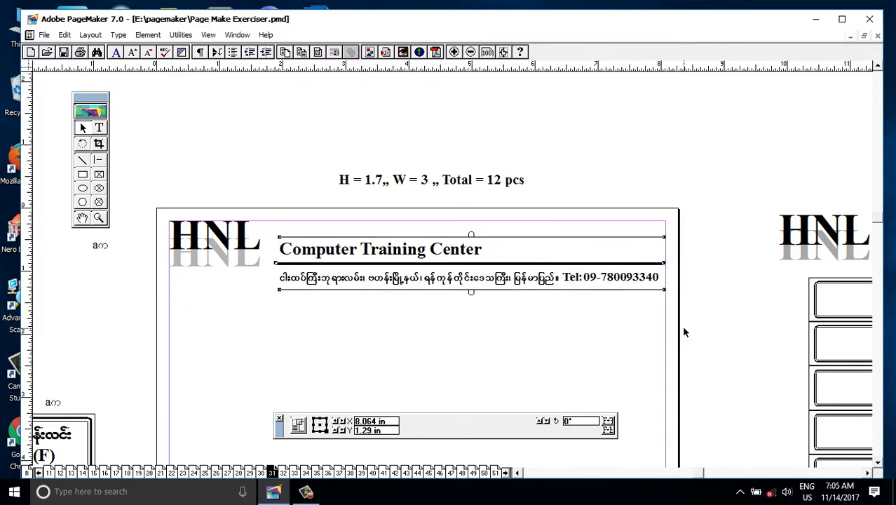
{"action": "key", "text": "Left"}
{"action": "key", "text": "Left"}
{"action": "key", "text": "Left"}
{"action": "key", "text": "Up"}
{"action": "key", "text": "Up"}
{"action": "key", "text": "Up"}
{"action": "key", "text": "Up"}
{"action": "key", "text": "Up"}
{"action": "key", "text": "Up"}
{"action": "key", "text": "Up"}
{"action": "key", "text": "Up"}
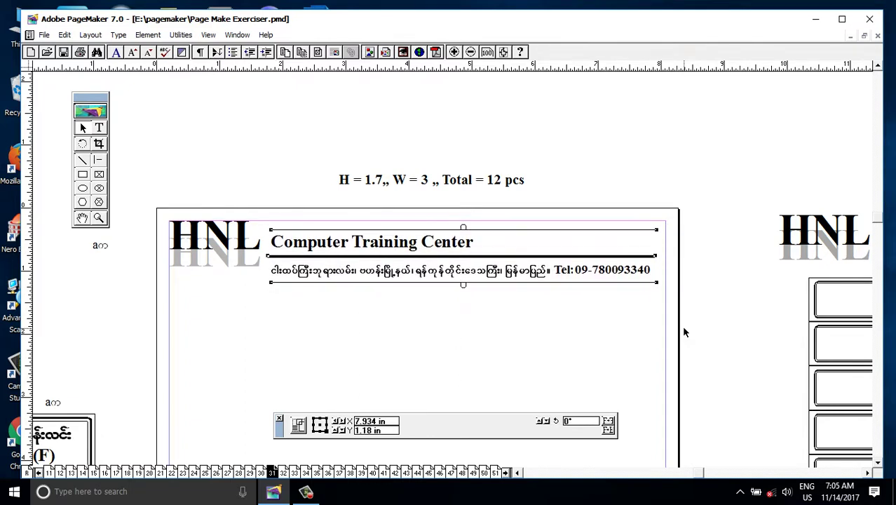
{"action": "key", "text": "Right"}
{"action": "key", "text": "Right"}
{"action": "key", "text": "Right"}
{"action": "key", "text": "Right"}
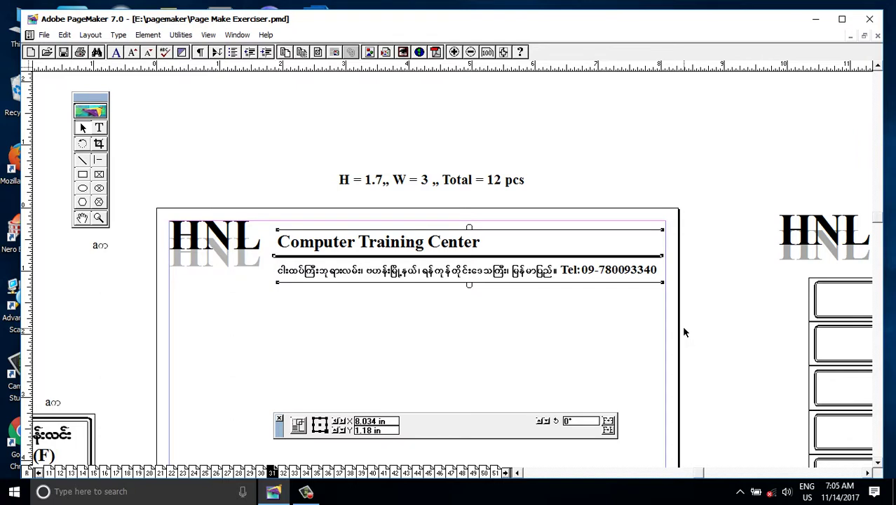
{"action": "key", "text": "Down"}
{"action": "key", "text": "Down"}
Step: Extend the rule's right end slightly further right, then deselect it
{"action": "left_click", "coordinate": [702, 275]}
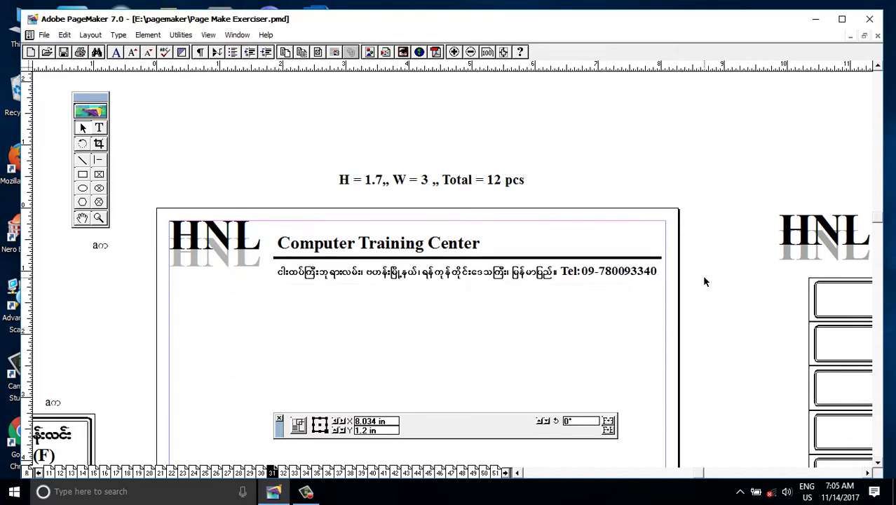
{"action": "left_click", "coordinate": [633, 258]}
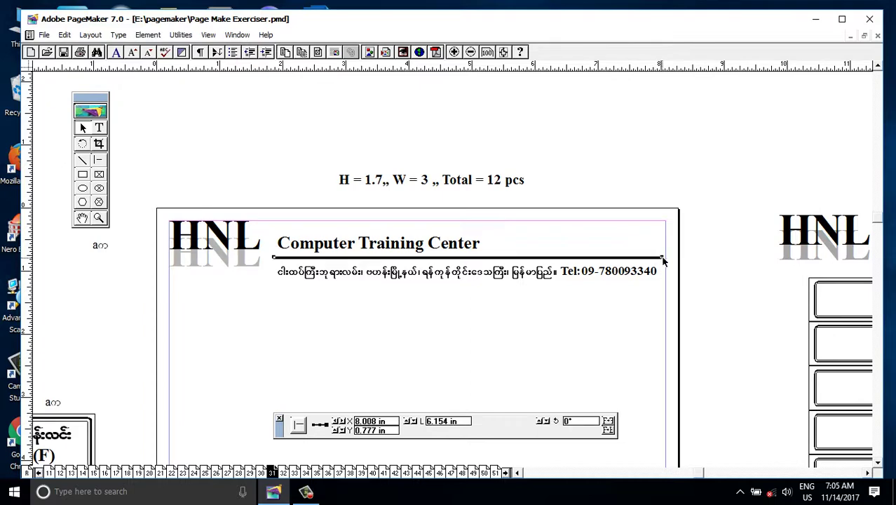
{"action": "left_click_drag", "start_coordinate": [663, 257], "coordinate": [666, 257]}
{"action": "left_click", "coordinate": [723, 264]}
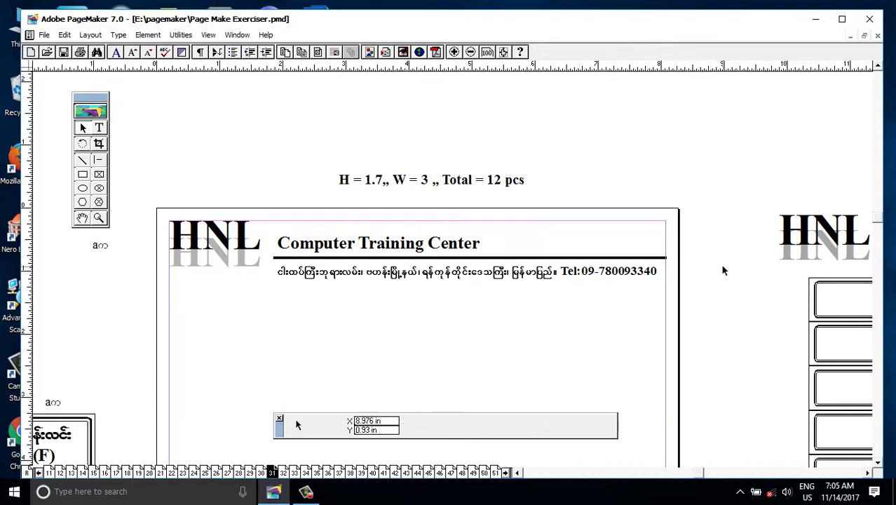
Step: Set Document Setup margins to 1 in left and top and 0.5 in right
{"action": "key", "text": "ctrl+5"}
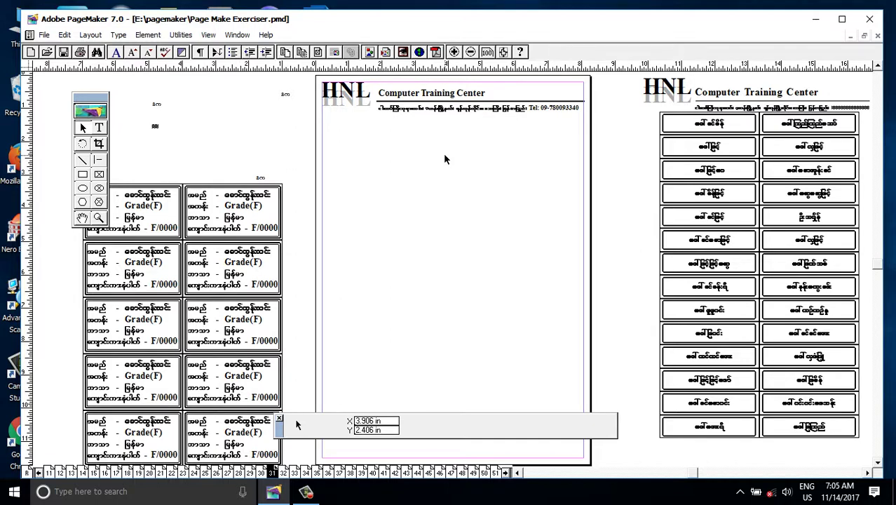
{"action": "key", "text": "ctrl+shift+p"}
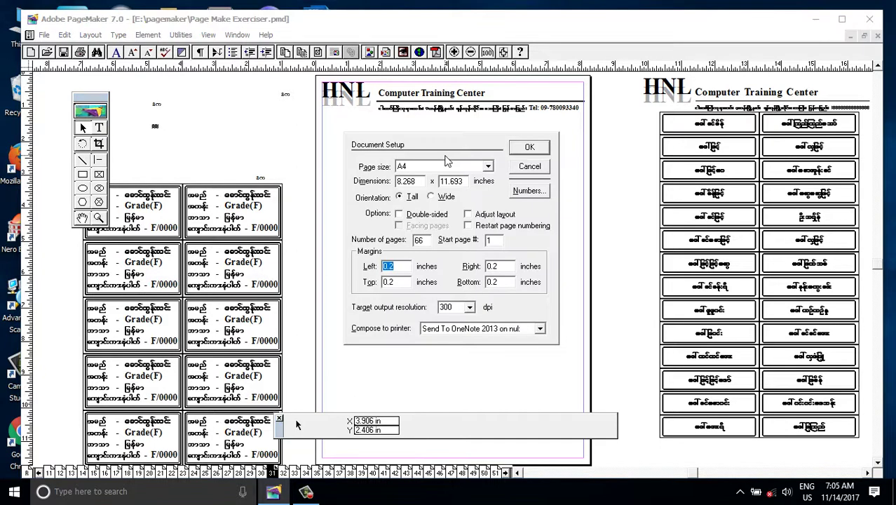
{"action": "type", "text": "1"}
{"action": "key", "text": "Tab"}
{"action": "type", "text": "0."}
{"action": "key", "text": "Tab"}
{"action": "type", "text": "1"}
{"action": "key", "text": "Tab"}
{"action": "type", "text": "0"}
{"action": "type", "text": "5"}
{"action": "key", "text": "Return"}
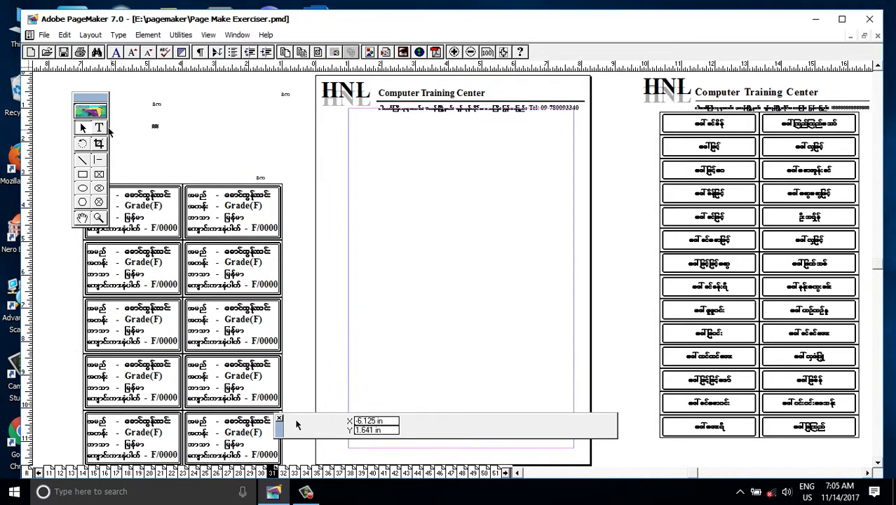
Step: Type the first Burmese word of the letter, correcting stray characters
{"action": "left_click", "coordinate": [99, 127]}
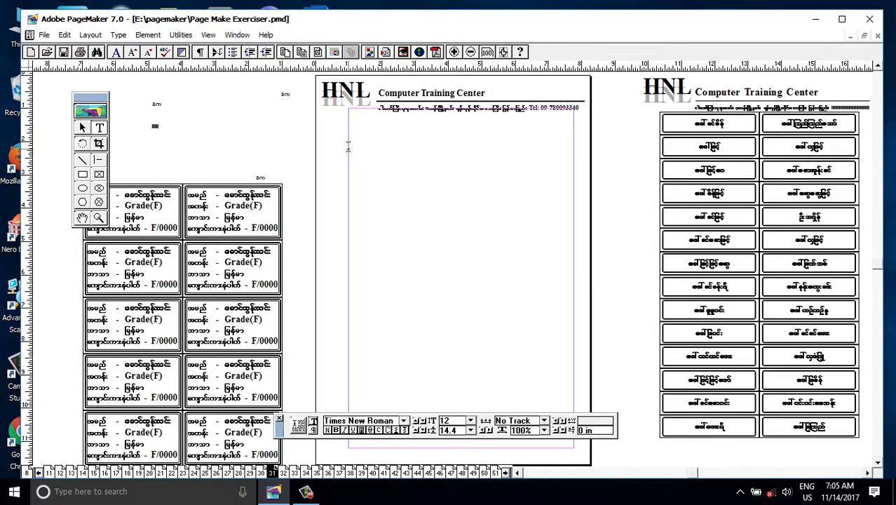
{"action": "type", "text": "trnf"}
{"action": "key", "text": "ctrl+2"}
{"action": "key", "text": "BackSpace"}
{"action": "key", "text": "BackSpace"}
{"action": "key", "text": "BackSpace"}
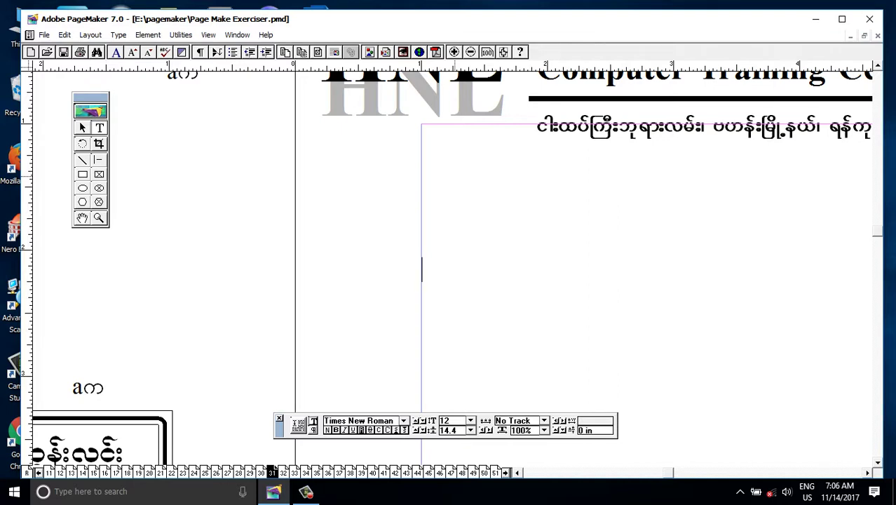
{"action": "type", "text": "aက"}
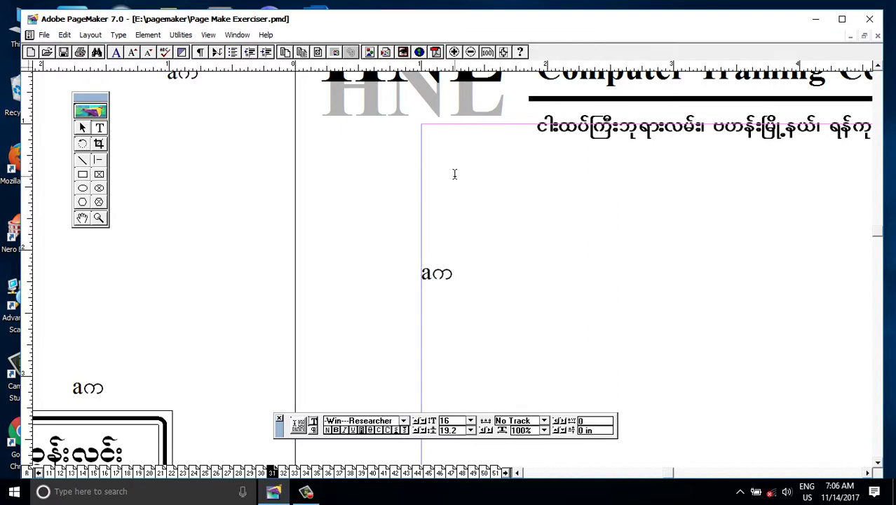
{"action": "key", "text": "Left"}
{"action": "key", "text": "BackSpace"}
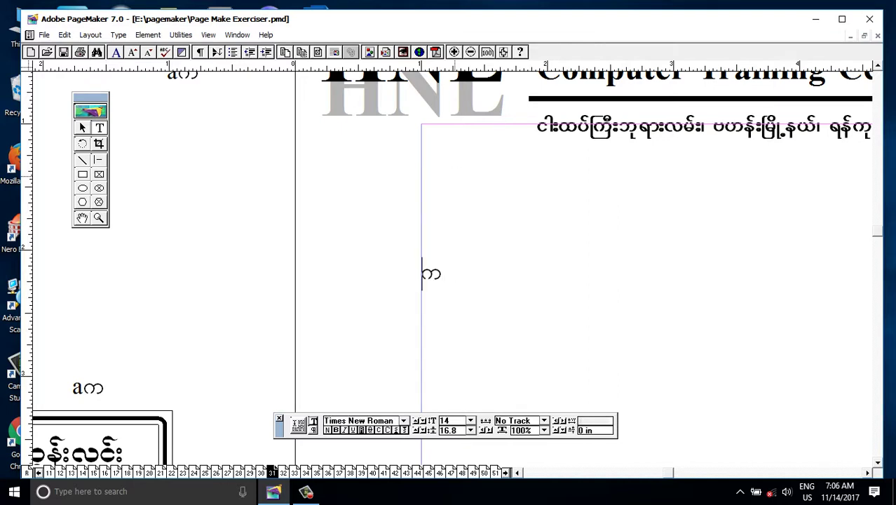
{"action": "key", "text": "shift+Right"}
{"action": "type", "text": "o"}
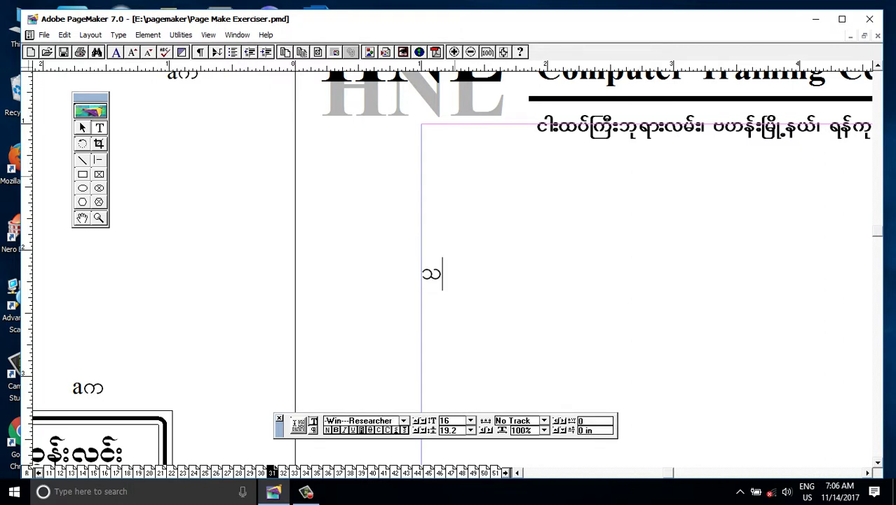
{"action": "type", "text": "kd"}
{"action": "key", "text": "Return"}
Step: Type the Burmese date line with 14 November 2017 and the subject line
{"action": "type", "text": "tcgefOD;"}
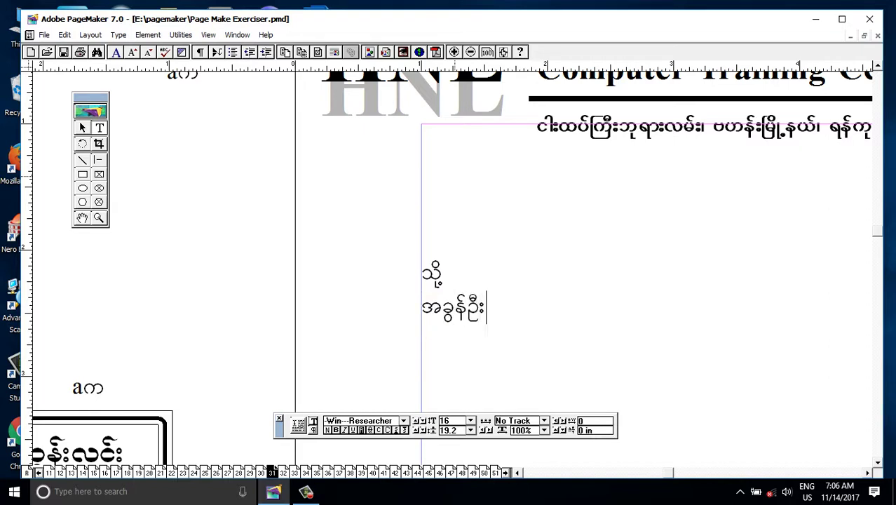
{"action": "type", "text": "pD;Xme"}
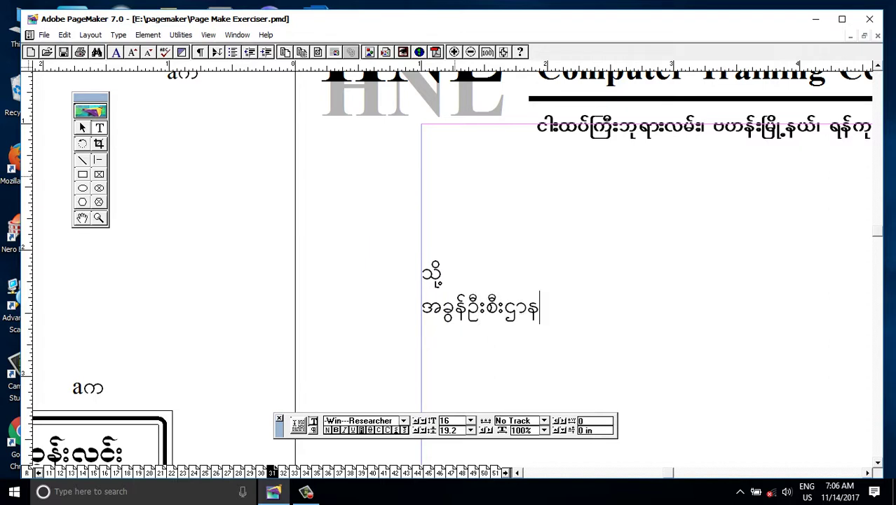
{"action": "type", "text": "&ufp"}
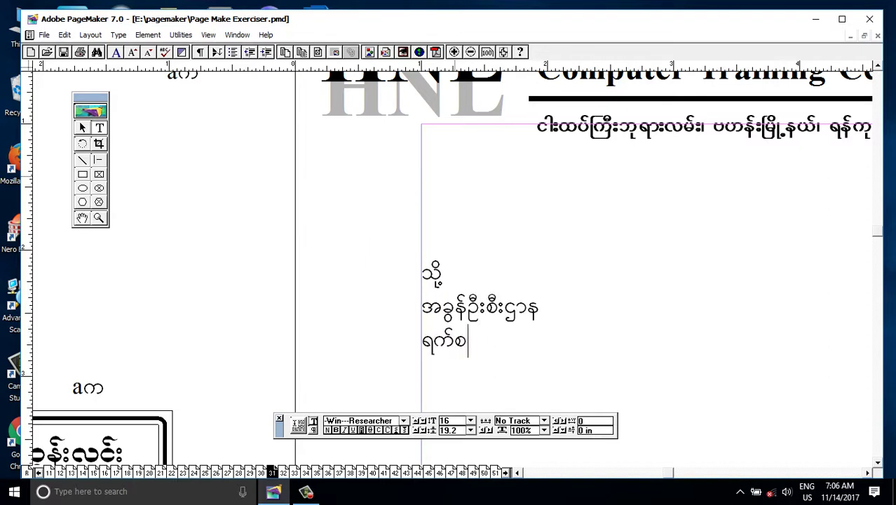
{"action": "type", "text": "gJ? "}
{"action": "type", "text": "?"}
{"action": "key", "text": "BackSpace"}
{"action": "type", "text": "? 20"}
{"action": "type", "text": "17 ckeSpo"}
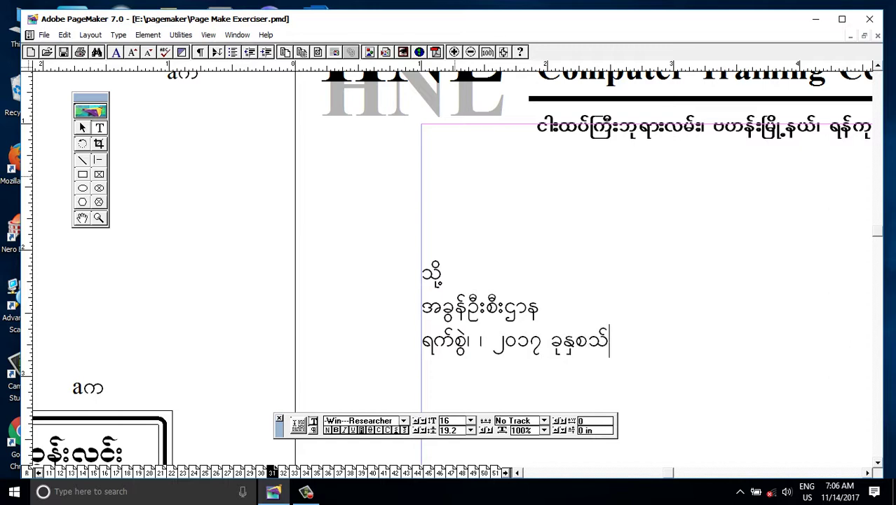
{"action": "key", "text": "BackSpace"}
{"action": "type", "text": "f"}
{"action": "type", "text": "?"}
{"action": "type", "text": " edk"}
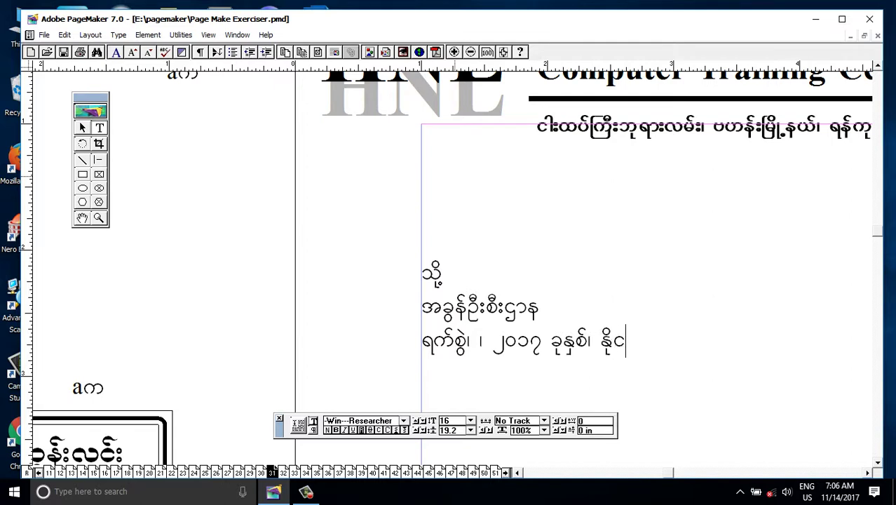
{"action": "type", "text": "w"}
{"action": "type", "text": "ifbmv"}
{"action": "type", "text": "("}
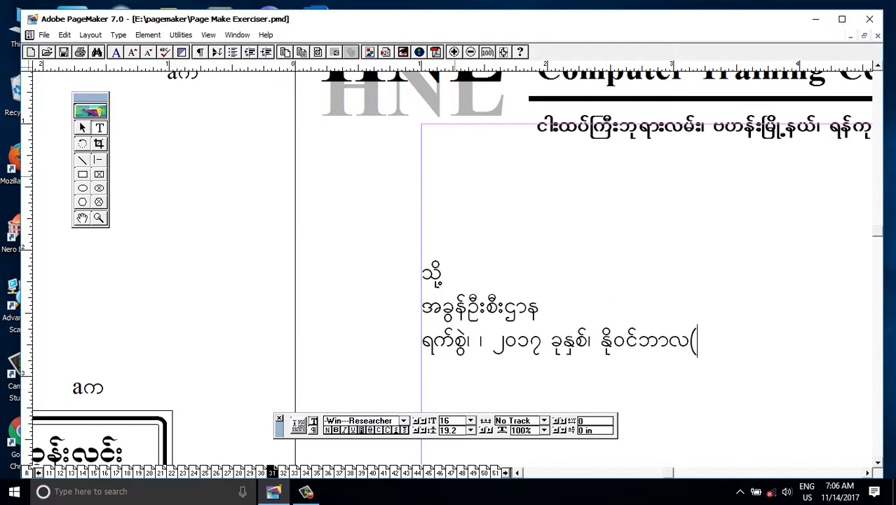
{"action": "type", "text": ")"}
{"action": "key", "text": "Left"}
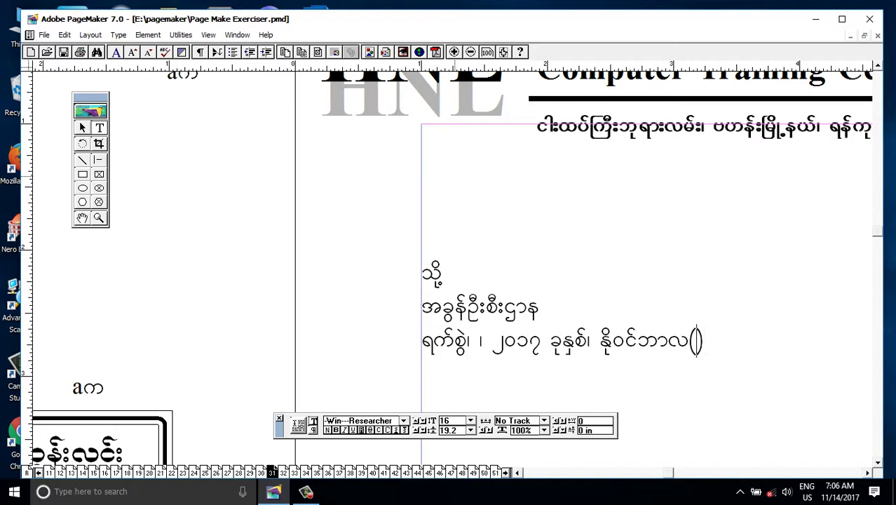
{"action": "type", "text": "14"}
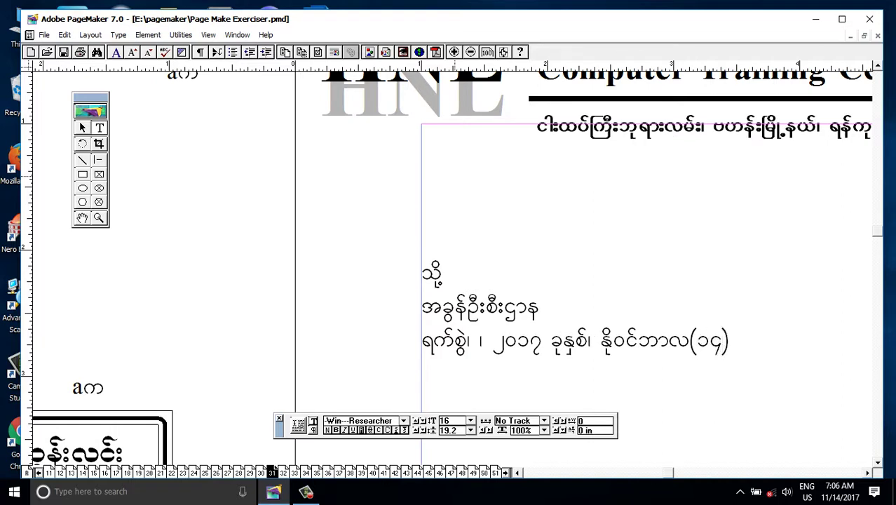
{"action": "key", "text": "Right"}
{"action": "type", "text": "&uf/"}
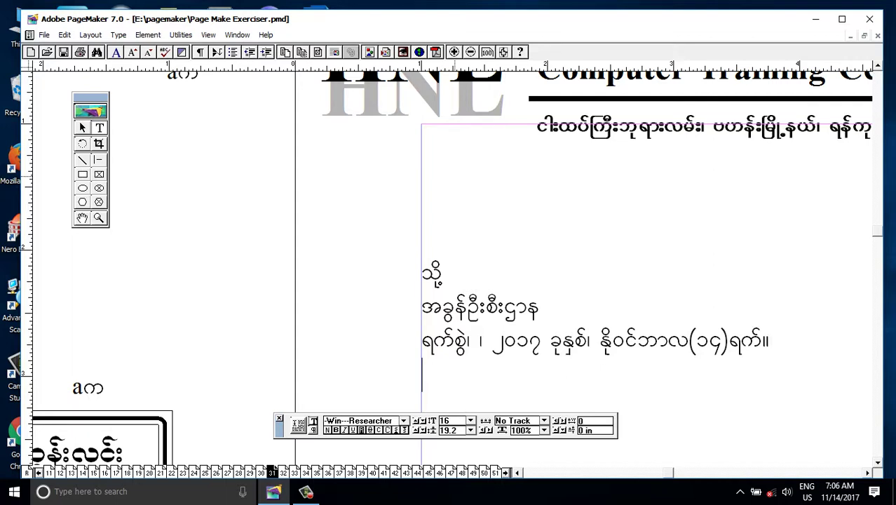
{"action": "type", "text": "tajumif;t"}
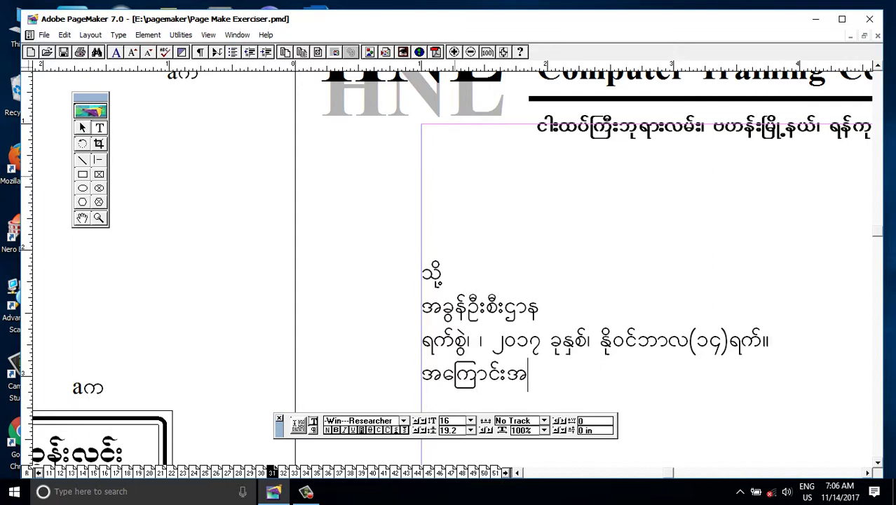
{"action": "type", "text": "&m;/"}
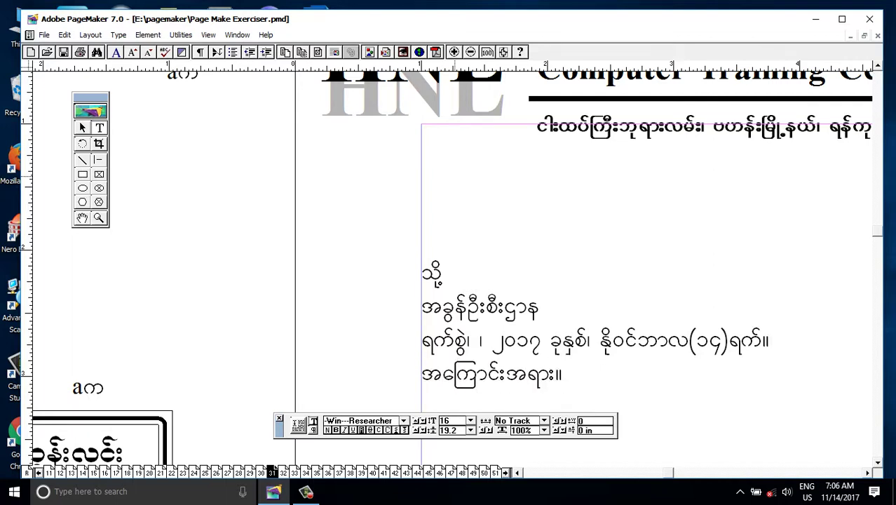
{"action": "key", "text": "BackSpace"}
{"action": "key", "text": "BackSpace"}
{"action": "type", "text": "/"}
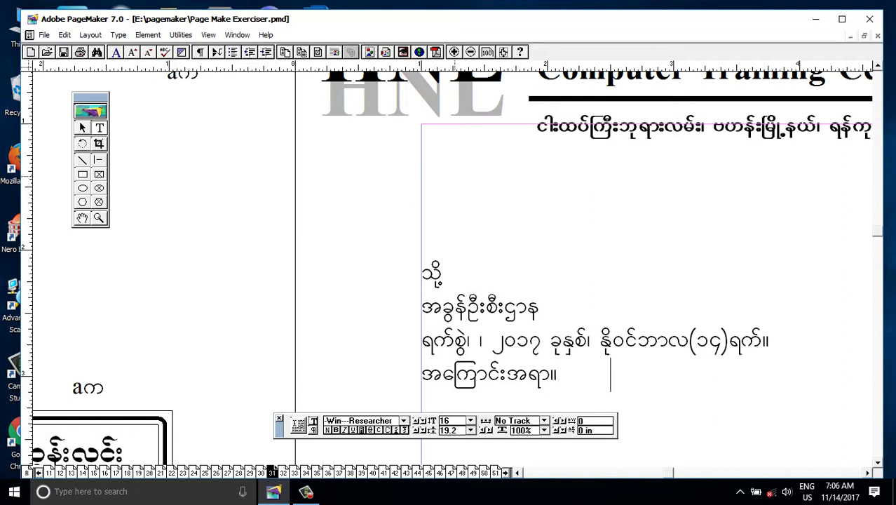
{"action": "type", "text": " / "}
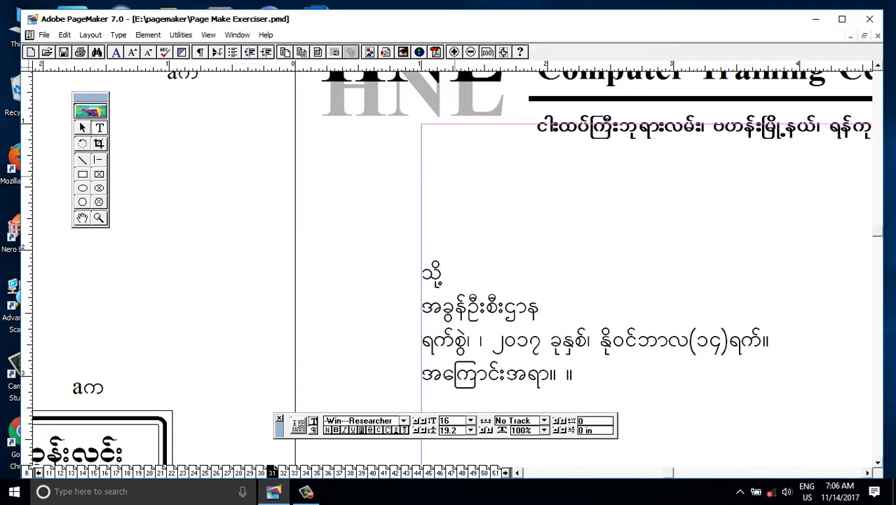
{"action": "type", "text": "နှုဩ"}
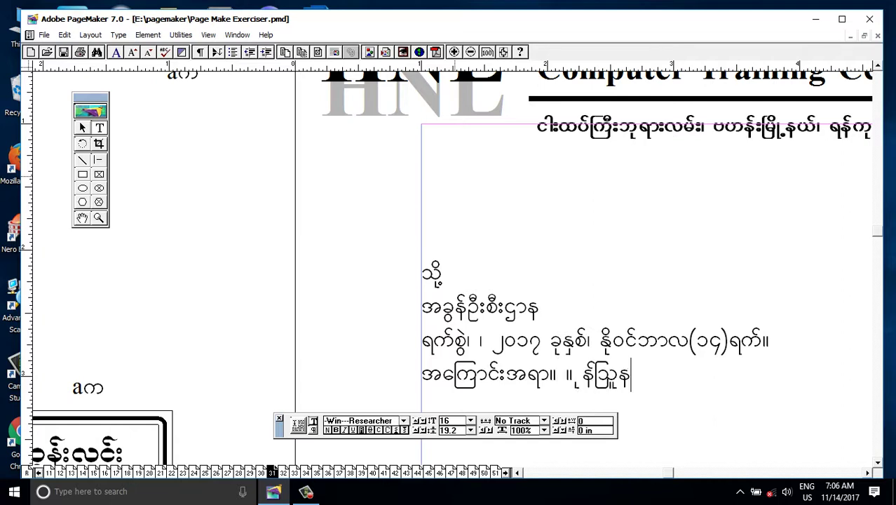
{"action": "type", "text": "န်ငြ"}
Step: Type the Burmese opening sentence, fix its vowel signs, and fit the page in the window
{"action": "key", "text": "Return"}
{"action": "type", "text": "tx"}
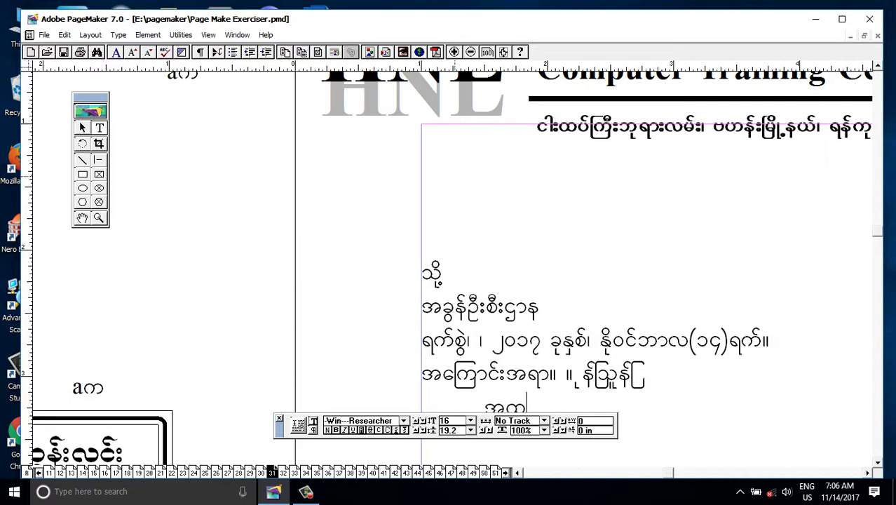
{"action": "type", "text": "ufyg"}
{"action": "key", "text": "BackSpace"}
{"action": "type", "text": "ကြ"}
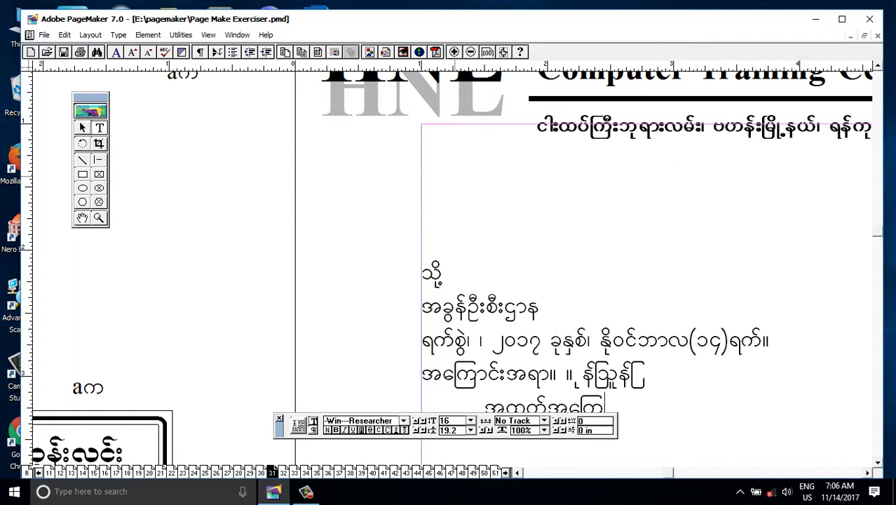
{"action": "type", "text": "ောင်း"}
{"action": "type", "text": "ရအ"}
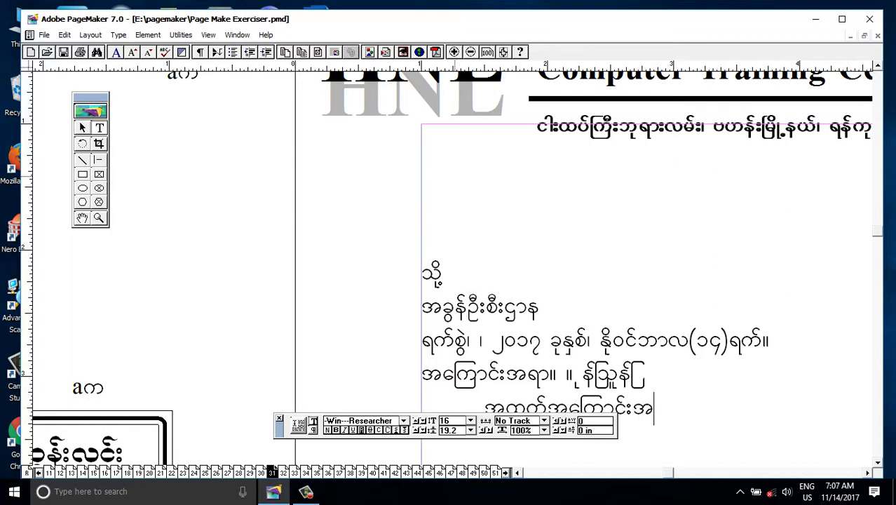
{"action": "type", "text": "ရာပါကိစ"}
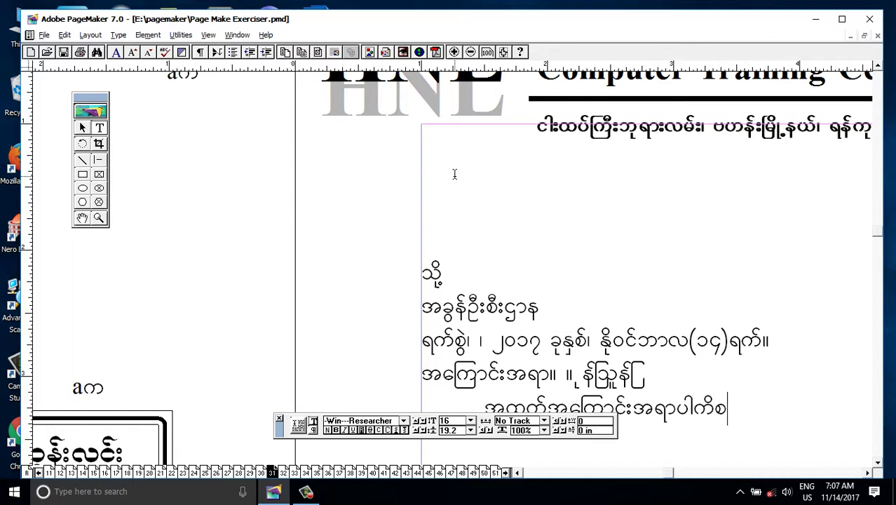
{"action": "type", "text": "္စနှင့် "}
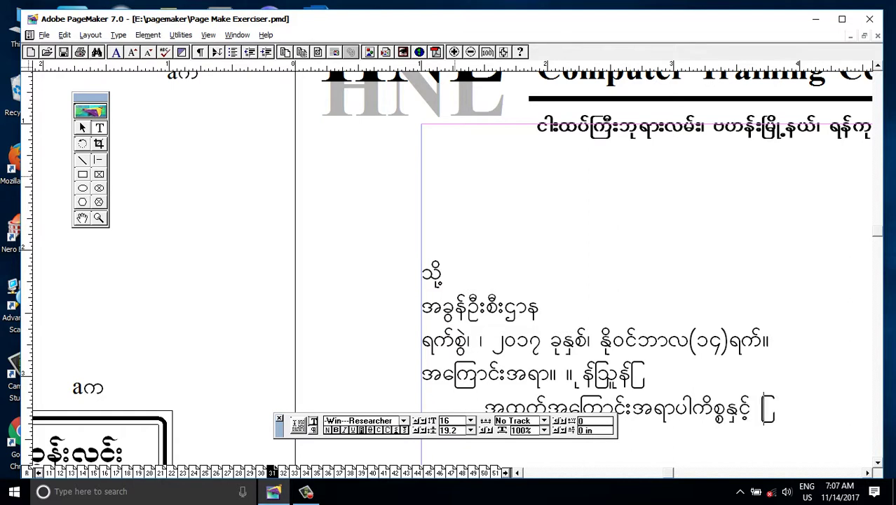
{"action": "type", "text": "ပတ်သက်"}
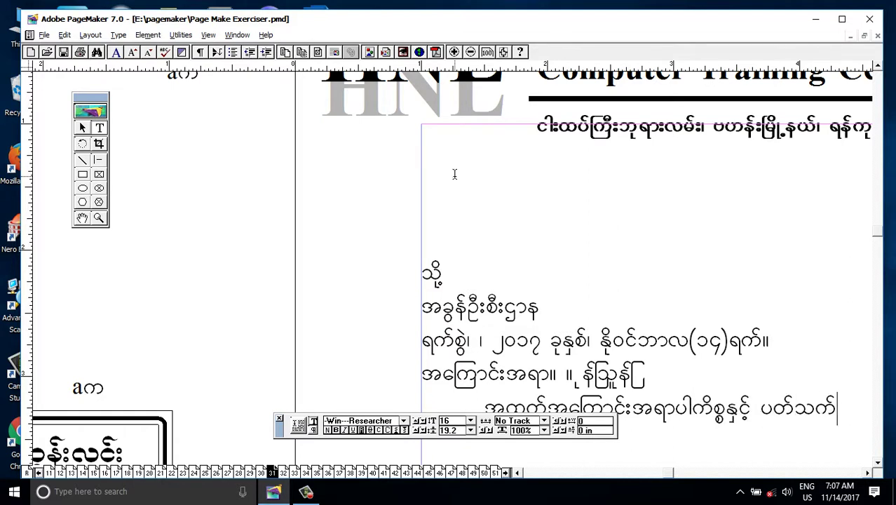
{"action": "type", "text": "၍ တန"}
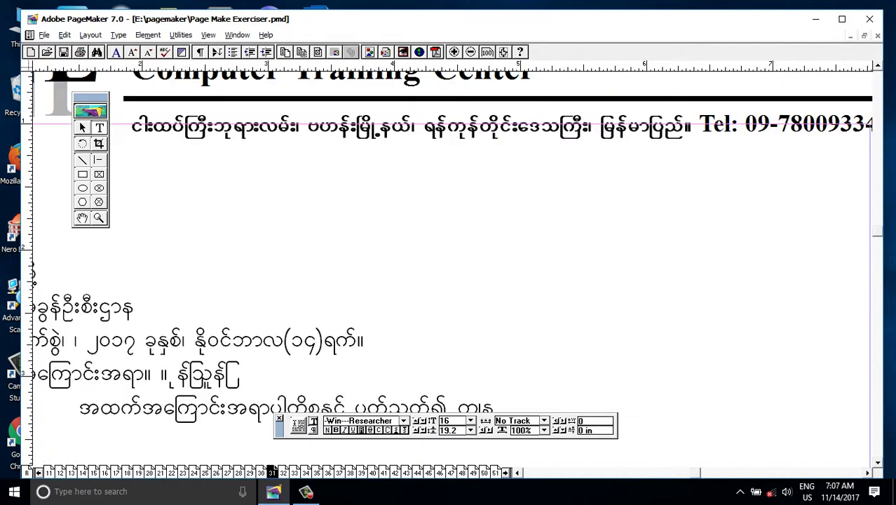
{"action": "type", "text": "်တော်"}
{"action": "key", "text": "ctrl+apostrophe"}
{"action": "type", "text": "သည်"}
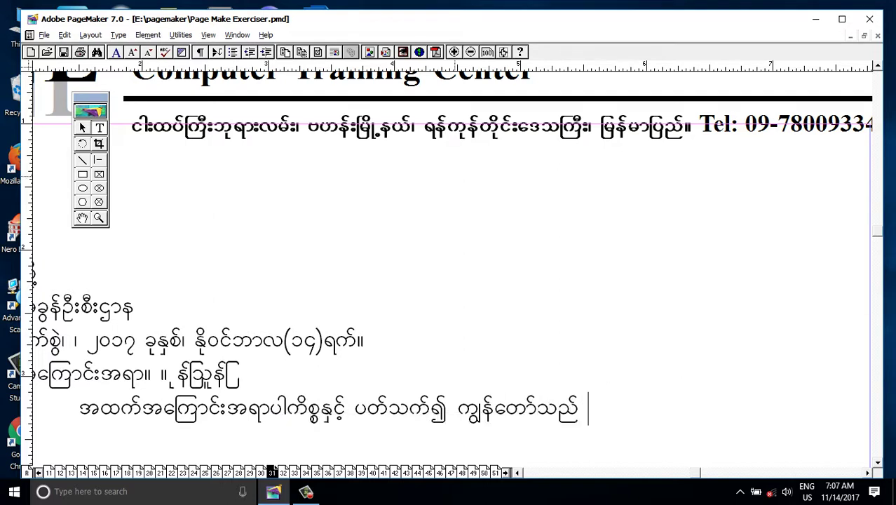
{"action": "type", "text": " ဘာေ"}
{"action": "key", "text": "BackSpace"}
{"action": "type", "text": "့ေကြာင့်"}
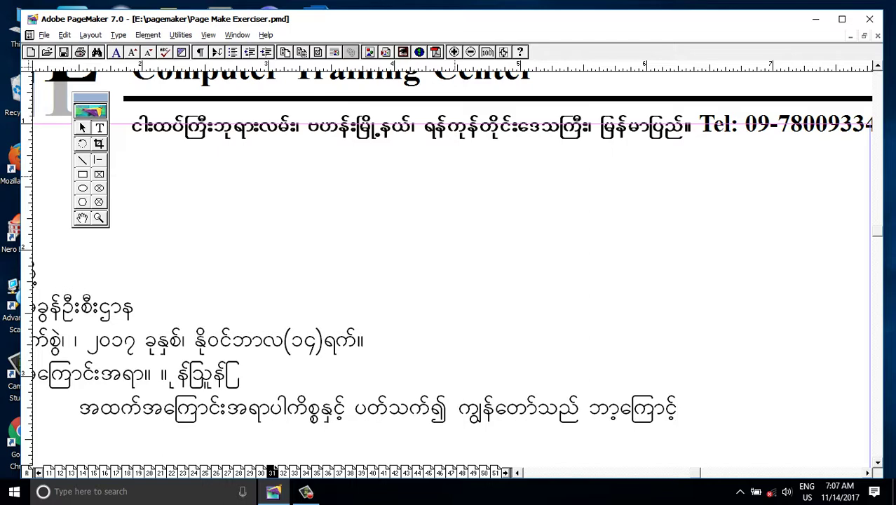
{"action": "key", "text": "ctrl+0"}
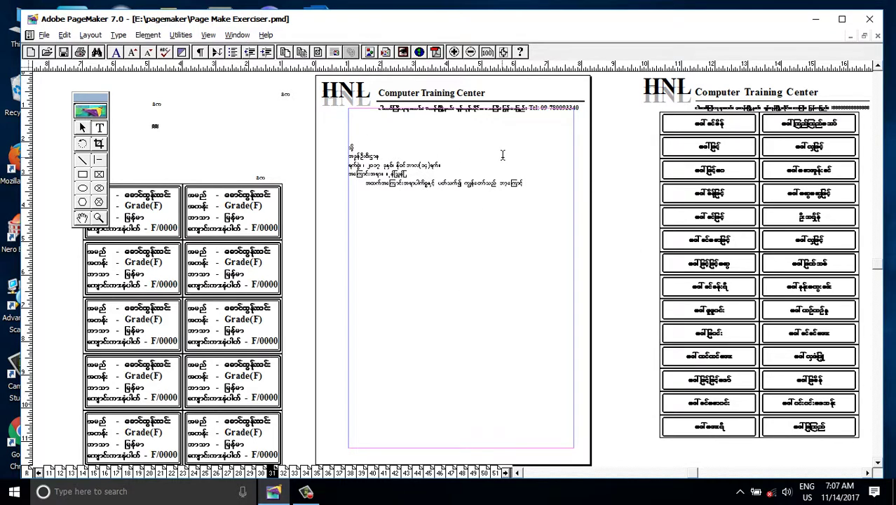
Step: Delete the Myanmar letter text block from the page
{"action": "left_click", "coordinate": [82, 127]}
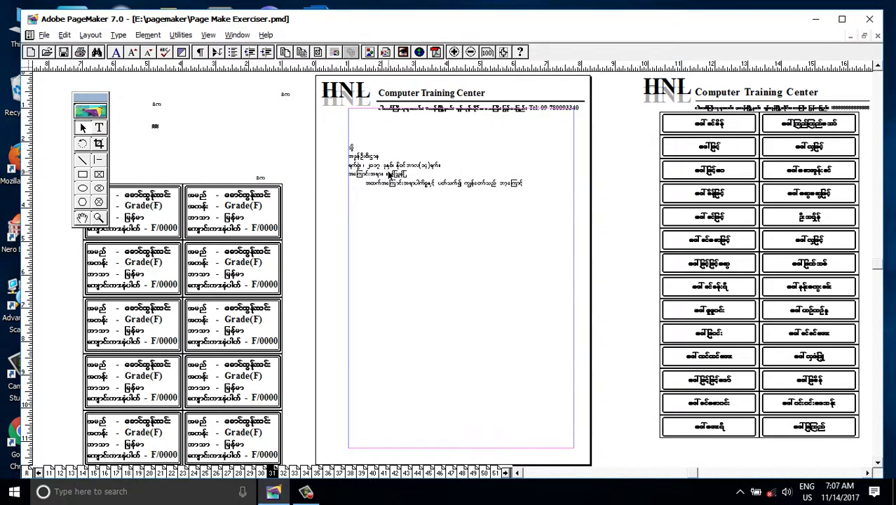
{"action": "left_click", "coordinate": [390, 175]}
{"action": "key", "text": "Delete"}
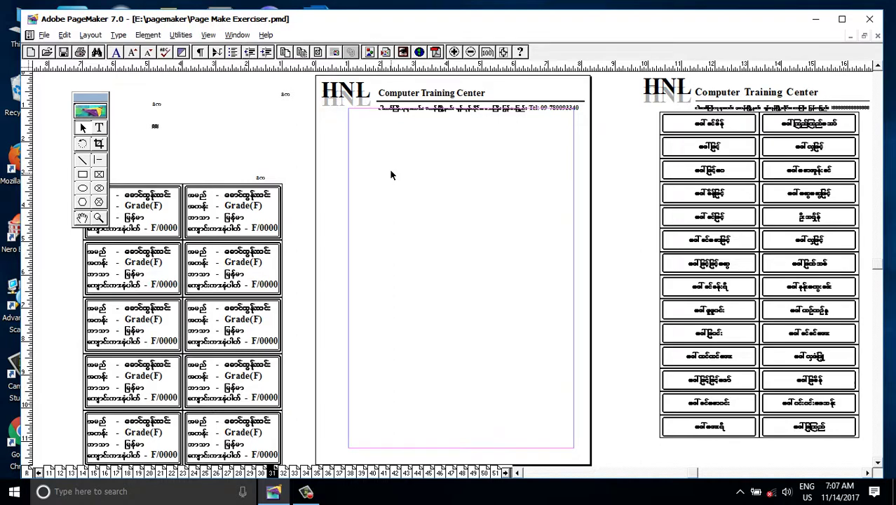
Step: Set the left, right, top and bottom margins to 0.2 inches
{"action": "key", "text": "ctrl+shift+p"}
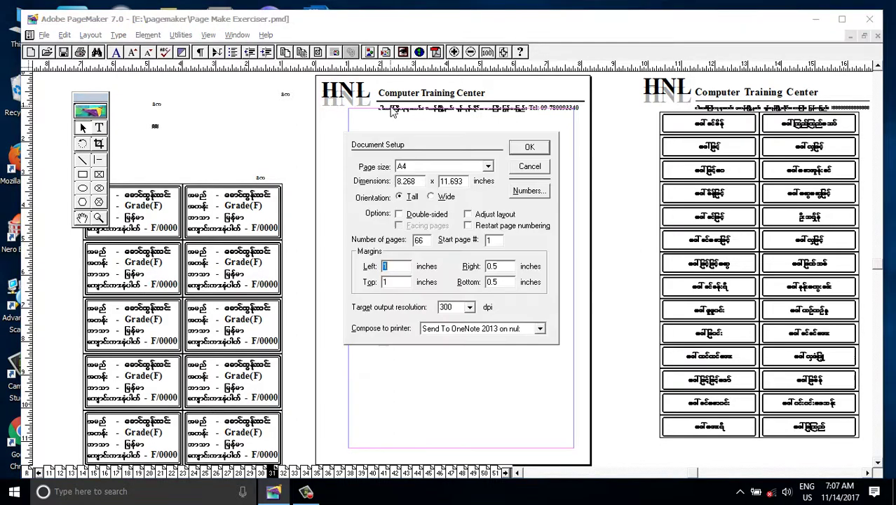
{"action": "double_click", "coordinate": [401, 266]}
{"action": "type", "text": "0.2"}
{"action": "key", "text": "Tab"}
{"action": "type", "text": "0.2"}
{"action": "key", "text": "Tab"}
{"action": "type", "text": "0.2"}
{"action": "key", "text": "Tab"}
{"action": "type", "text": "0.2"}
{"action": "key", "text": "Return"}
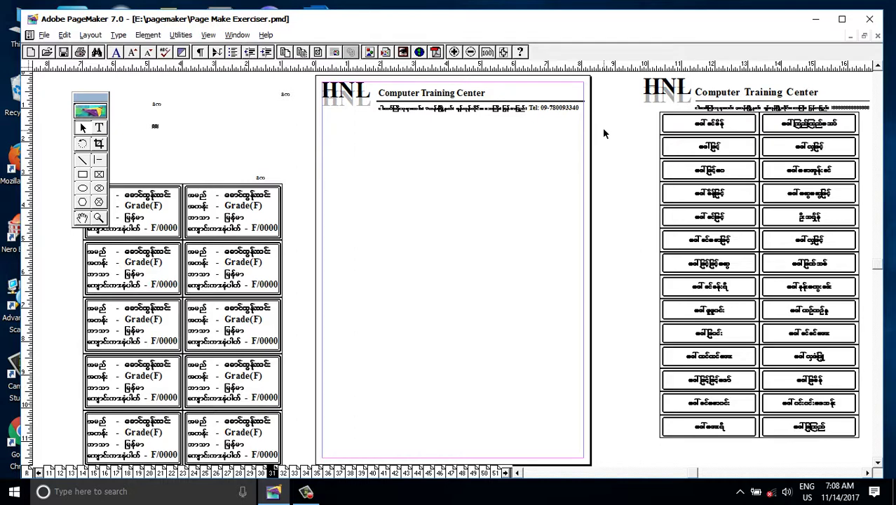
Step: Draw a first, crooked line under the header with the Line tool
{"action": "left_click", "coordinate": [366, 94]}
{"action": "left_click", "coordinate": [367, 94]}
{"action": "left_click", "coordinate": [367, 94]}
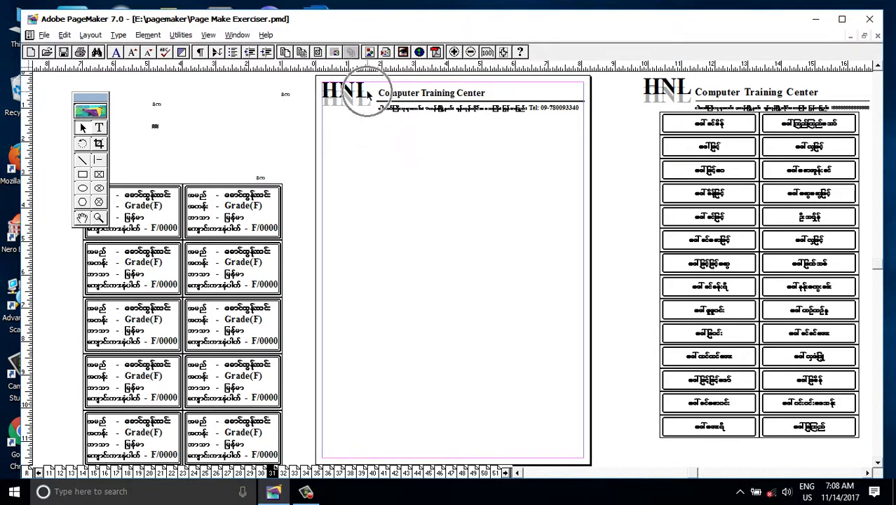
{"action": "left_click", "coordinate": [424, 114]}
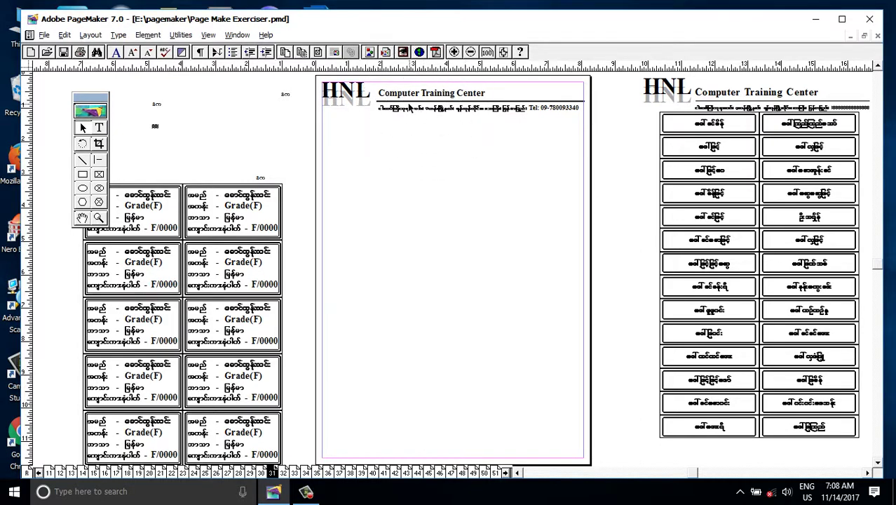
{"action": "left_click", "coordinate": [83, 161]}
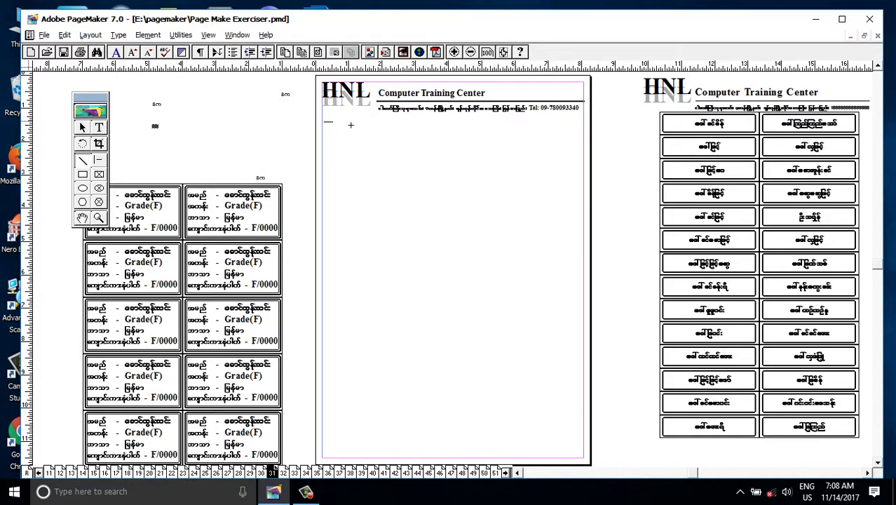
{"action": "left_click_drag", "start_coordinate": [324, 121], "coordinate": [583, 150]}
Step: Undo the crooked line and draw a straight horizontal rule beneath the address line
{"action": "key", "text": "ctrl+z"}
{"action": "key", "text": "ctrl+1"}
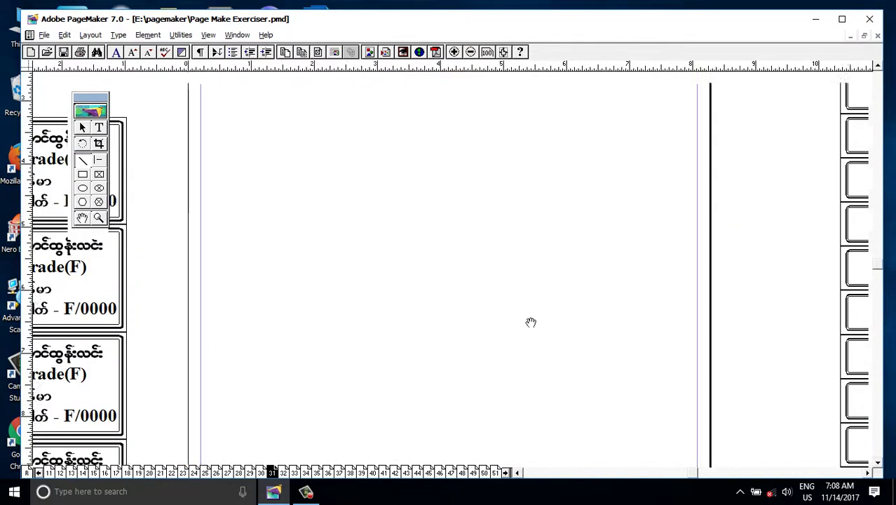
{"action": "scroll", "coordinate": [485, 232], "scroll_direction": "up", "scroll_amount": 3}
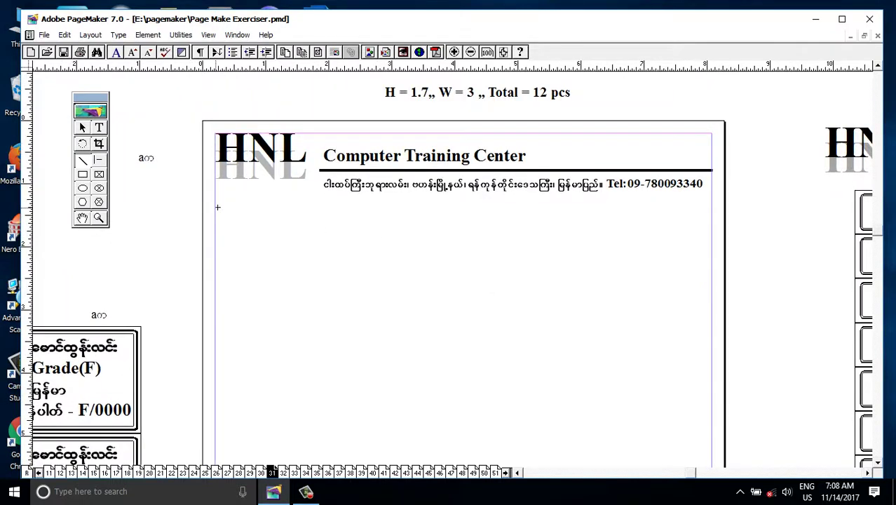
{"action": "left_click_drag", "start_coordinate": [215, 208], "coordinate": [710, 236]}
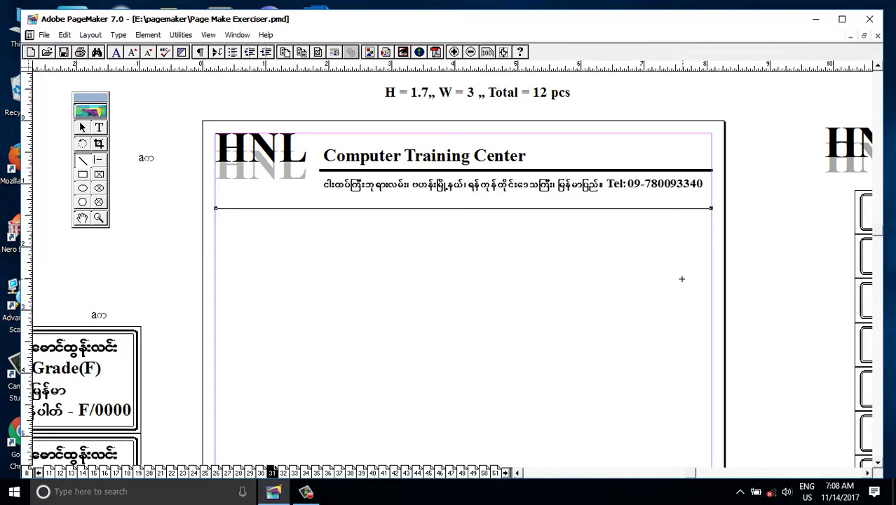
Step: Give the new rule a 5pt double-line stroke via Fill and Stroke
{"action": "right_click", "coordinate": [569, 209]}
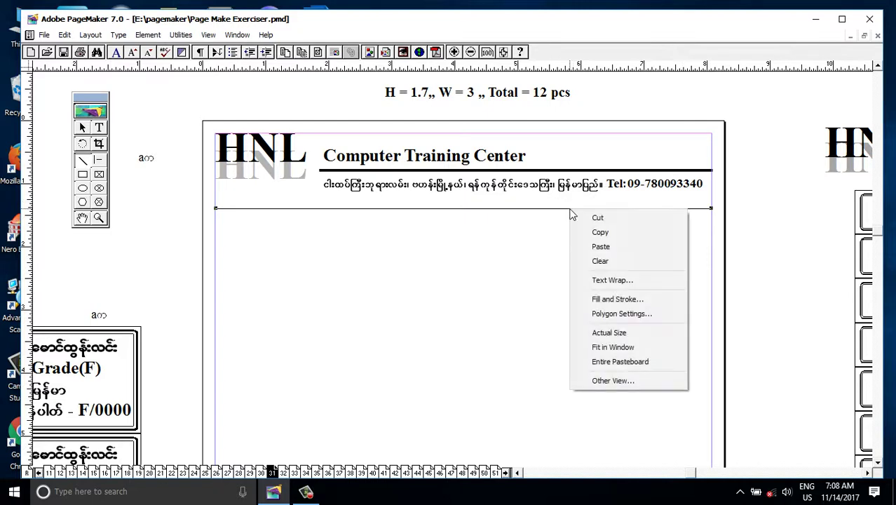
{"action": "left_click", "coordinate": [614, 298]}
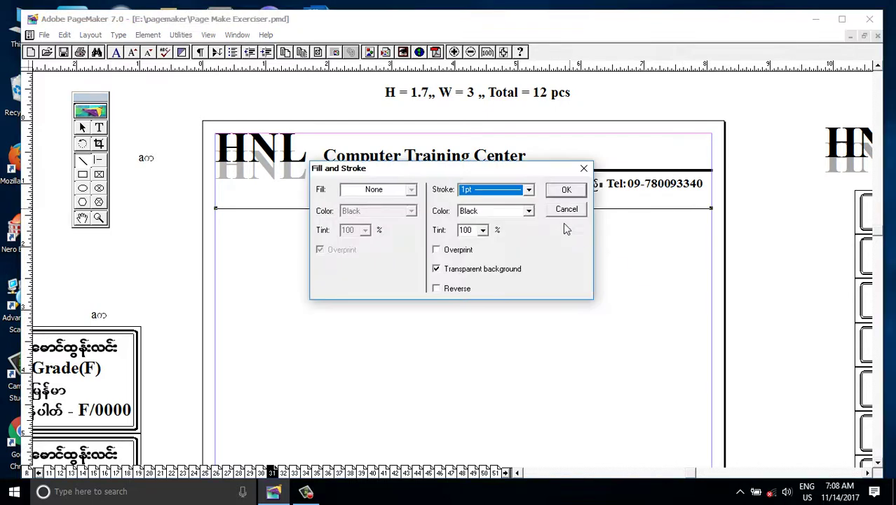
{"action": "left_click", "coordinate": [529, 190]}
{"action": "scroll", "coordinate": [520, 223], "scroll_direction": "down", "scroll_amount": 2}
{"action": "scroll", "coordinate": [515, 228], "scroll_direction": "down", "scroll_amount": 2}
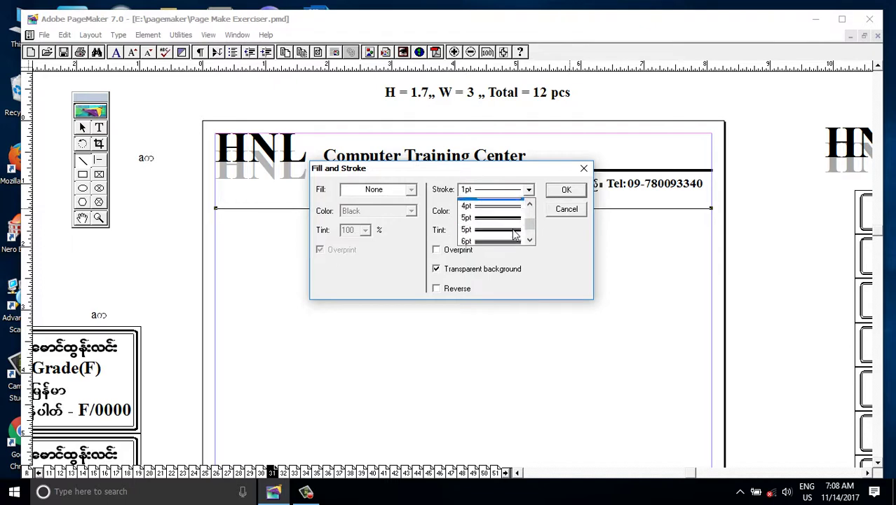
{"action": "scroll", "coordinate": [512, 231], "scroll_direction": "down", "scroll_amount": 1}
{"action": "left_click", "coordinate": [512, 231]}
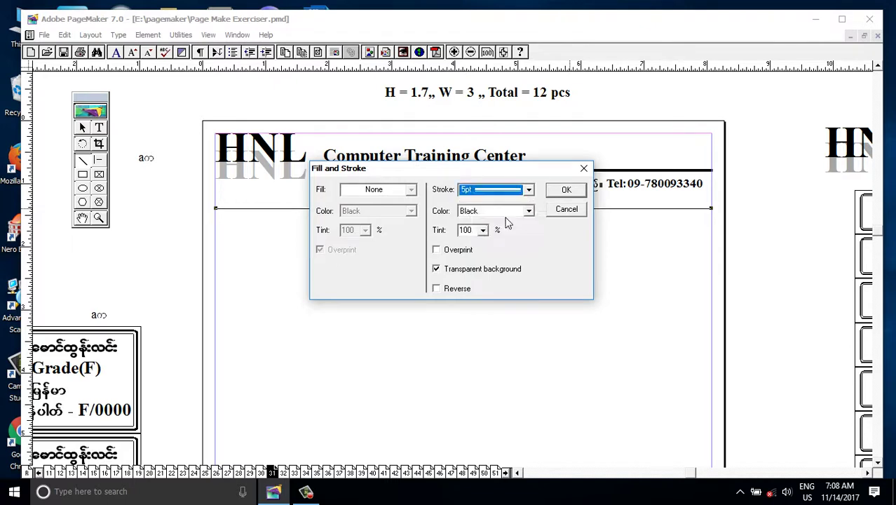
{"action": "left_click", "coordinate": [564, 191]}
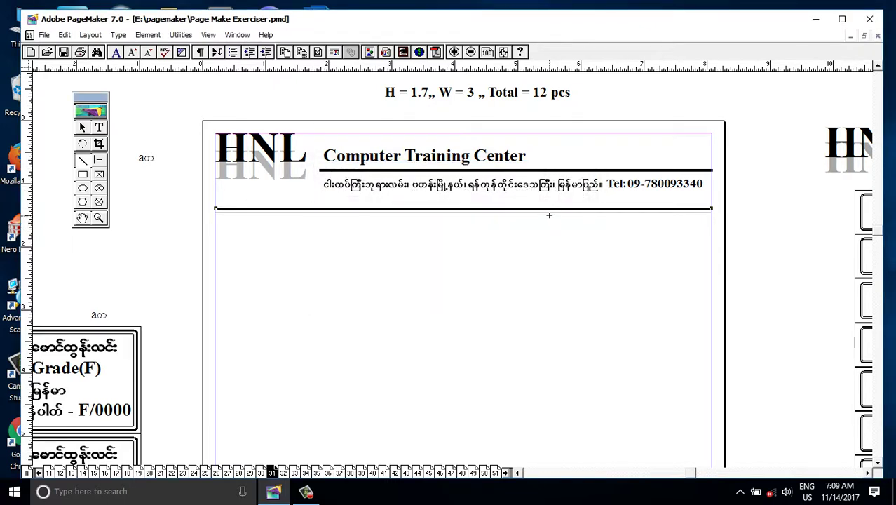
Step: Change the rule's stroke to a different weight in Fill and Stroke
{"action": "right_click", "coordinate": [548, 208]}
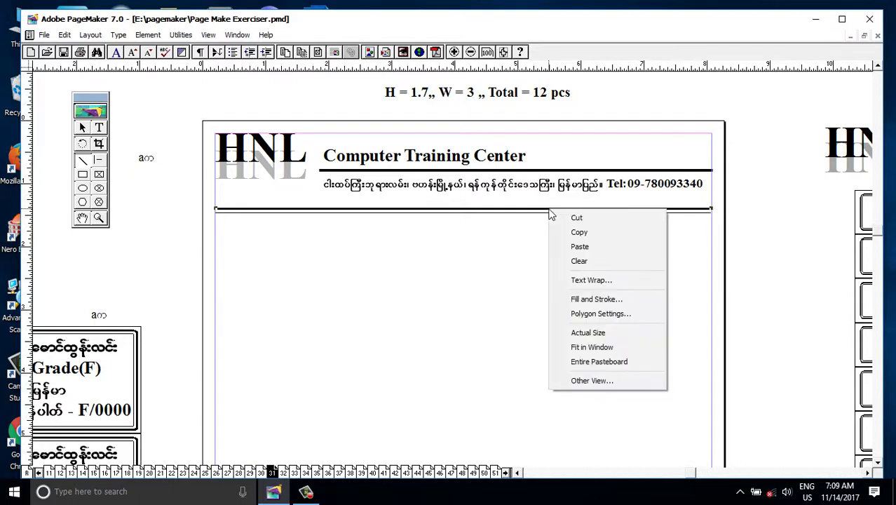
{"action": "left_click", "coordinate": [596, 300]}
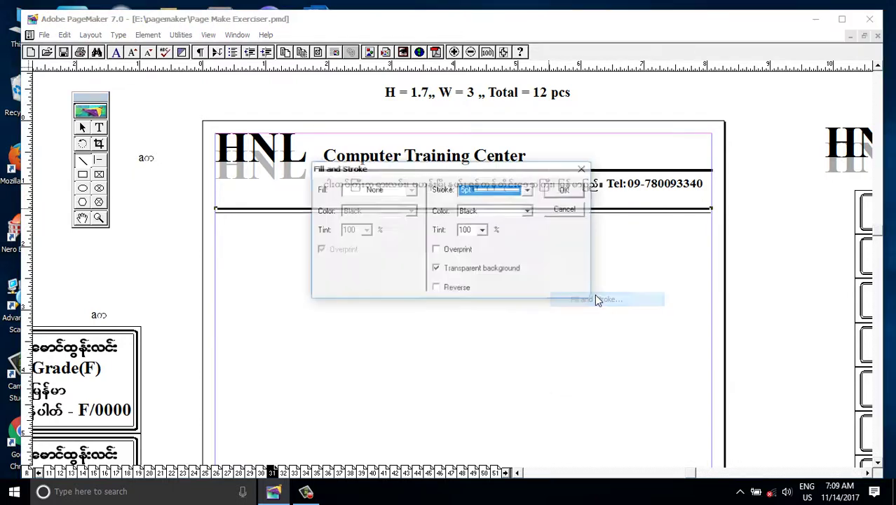
{"action": "left_click", "coordinate": [531, 193]}
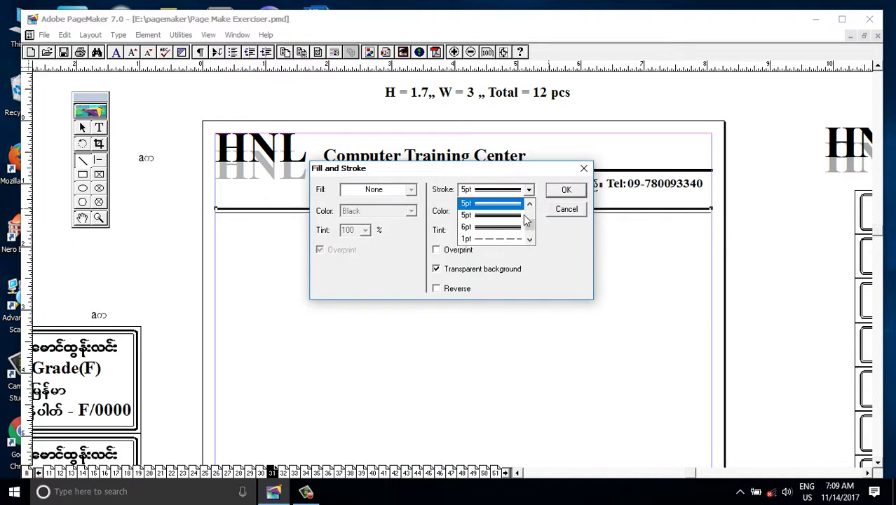
{"action": "left_click", "coordinate": [525, 215]}
{"action": "left_click", "coordinate": [567, 196]}
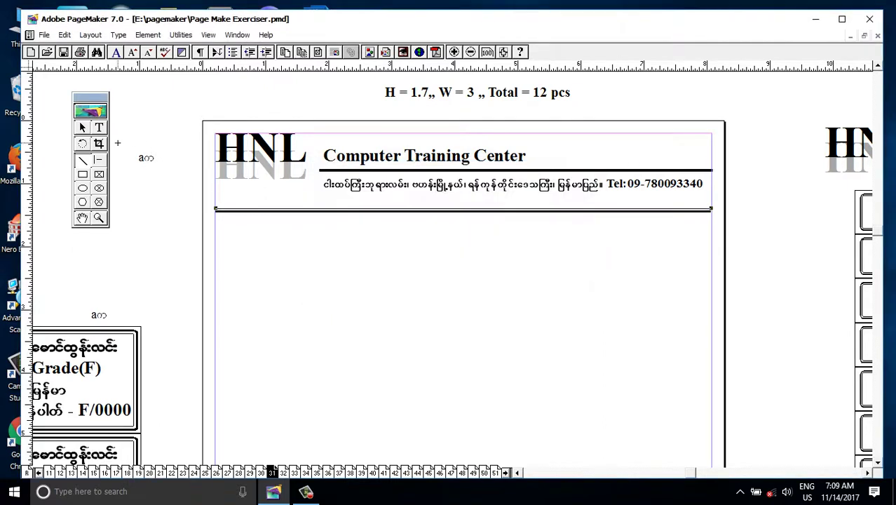
Step: Nudge the rule slightly to settle it just under the address line
{"action": "left_click", "coordinate": [83, 128]}
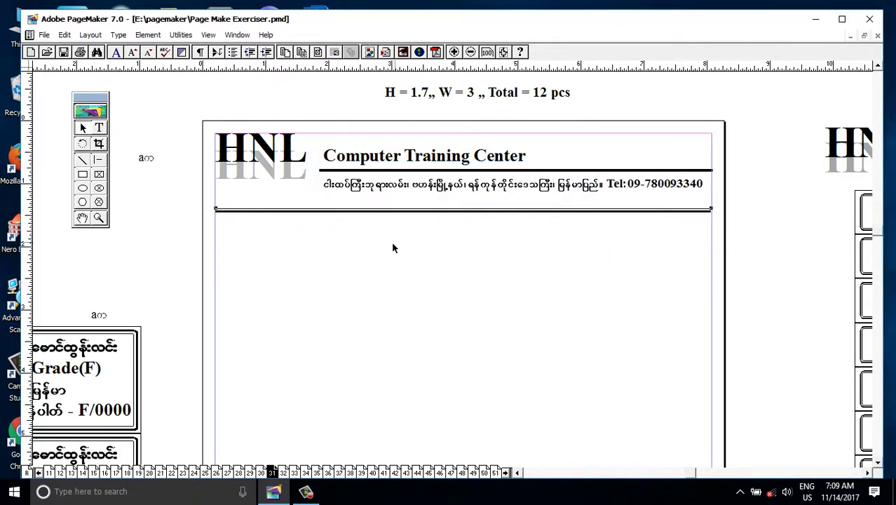
{"action": "key", "text": "Up"}
{"action": "key", "text": "Up"}
{"action": "key", "text": "Up"}
{"action": "key", "text": "Up"}
{"action": "key", "text": "Up"}
{"action": "key", "text": "Up"}
{"action": "key", "text": "Down"}
{"action": "key", "text": "Down"}
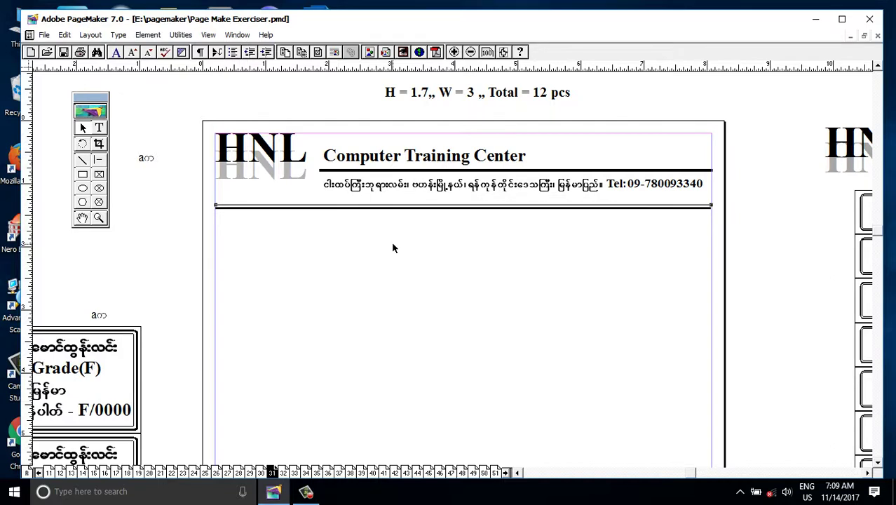
{"action": "key", "text": "Down"}
{"action": "key", "text": "Down"}
{"action": "left_click", "coordinate": [762, 220]}
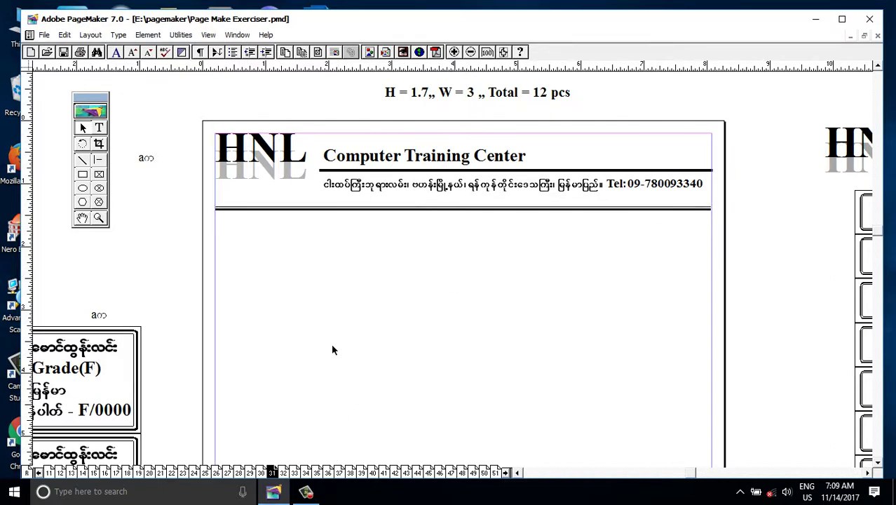
Step: Apply a thinner stroke weight to the rule under the header
{"action": "left_click", "coordinate": [483, 208]}
{"action": "right_click", "coordinate": [483, 214]}
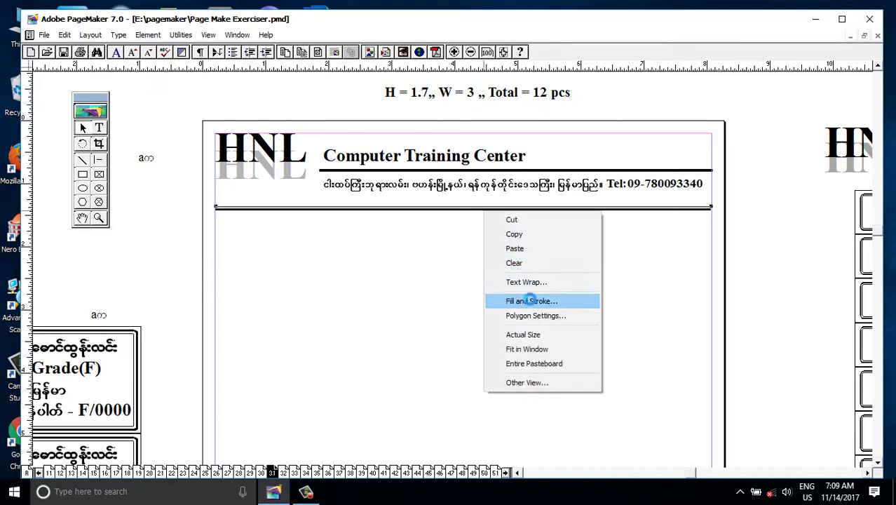
{"action": "left_click", "coordinate": [523, 299]}
{"action": "left_click", "coordinate": [528, 190]}
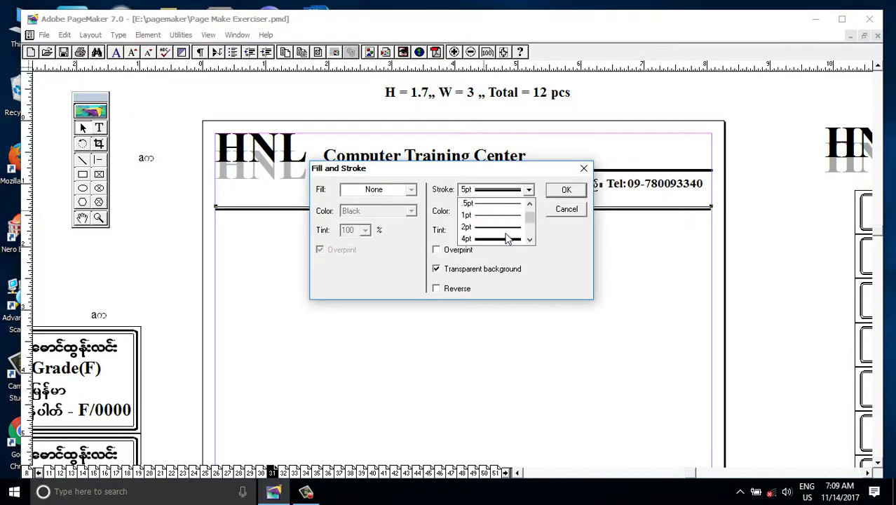
{"action": "left_click", "coordinate": [495, 223]}
{"action": "left_click", "coordinate": [566, 189]}
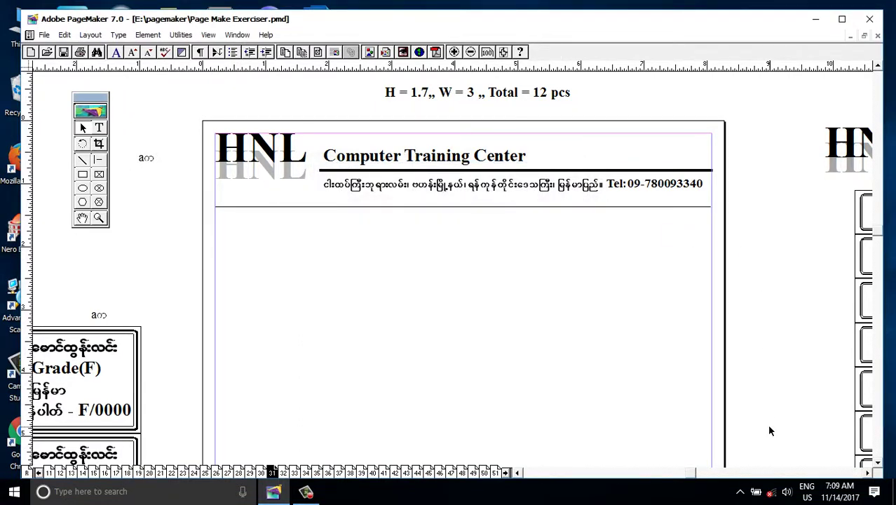
Step: Fit the whole letterhead page in the window and return to the Pointer tool
{"action": "key", "text": "ctrl+0"}
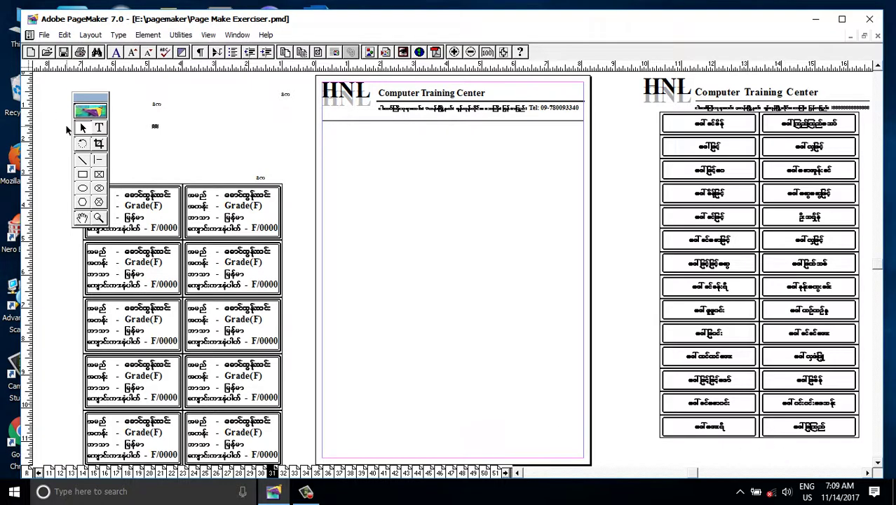
{"action": "left_click", "coordinate": [84, 128]}
{"action": "left_click", "coordinate": [307, 492]}
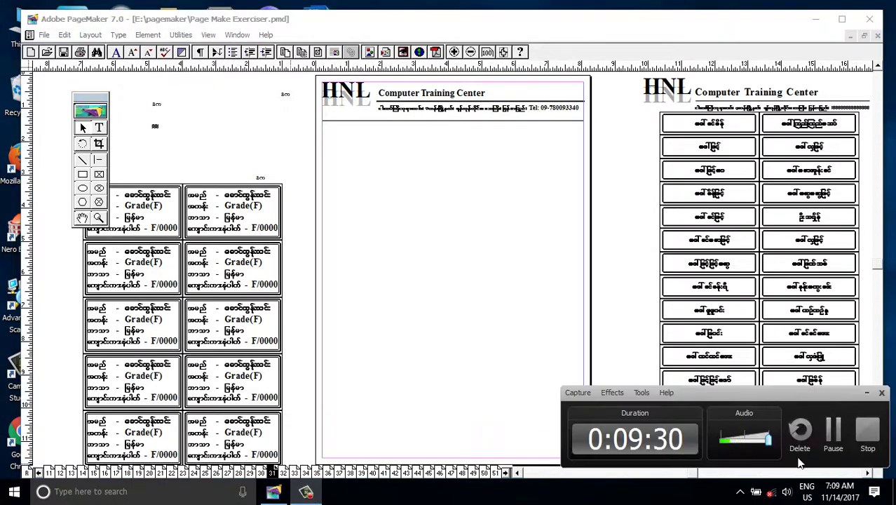